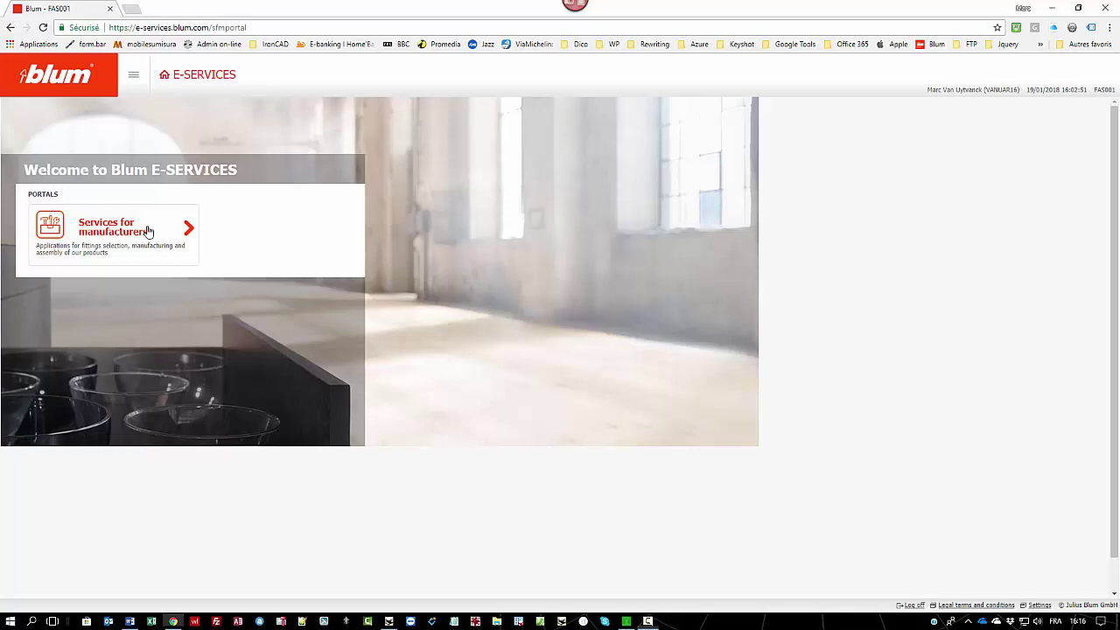
Step: Open the Blum Product Configurator's search for a specific product
{"action": "left_click", "coordinate": [148, 230]}
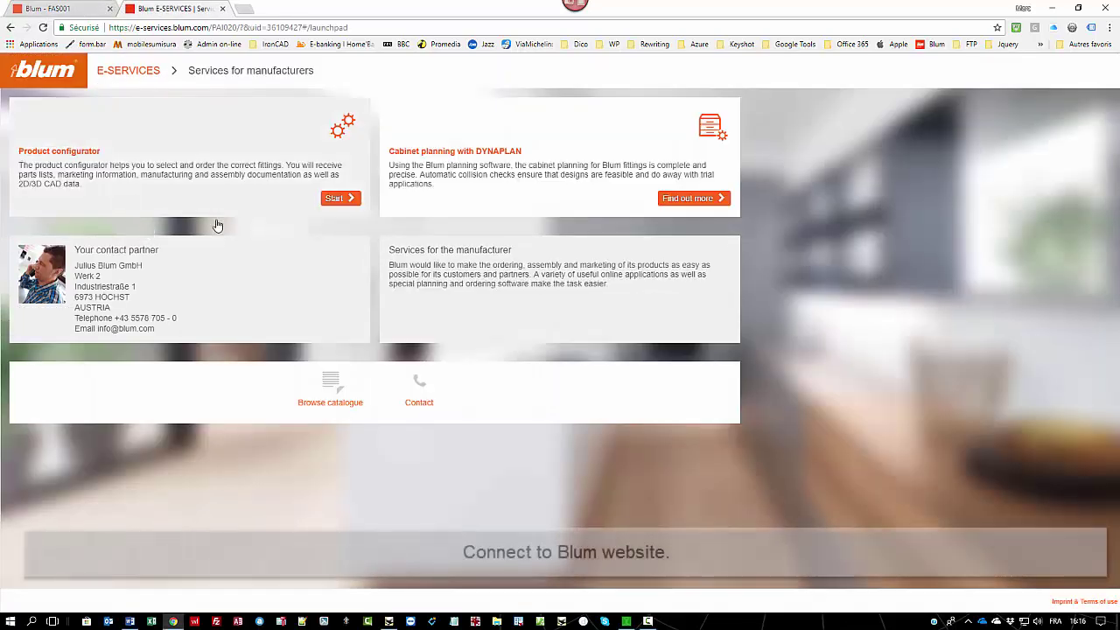
{"action": "left_click", "coordinate": [335, 198]}
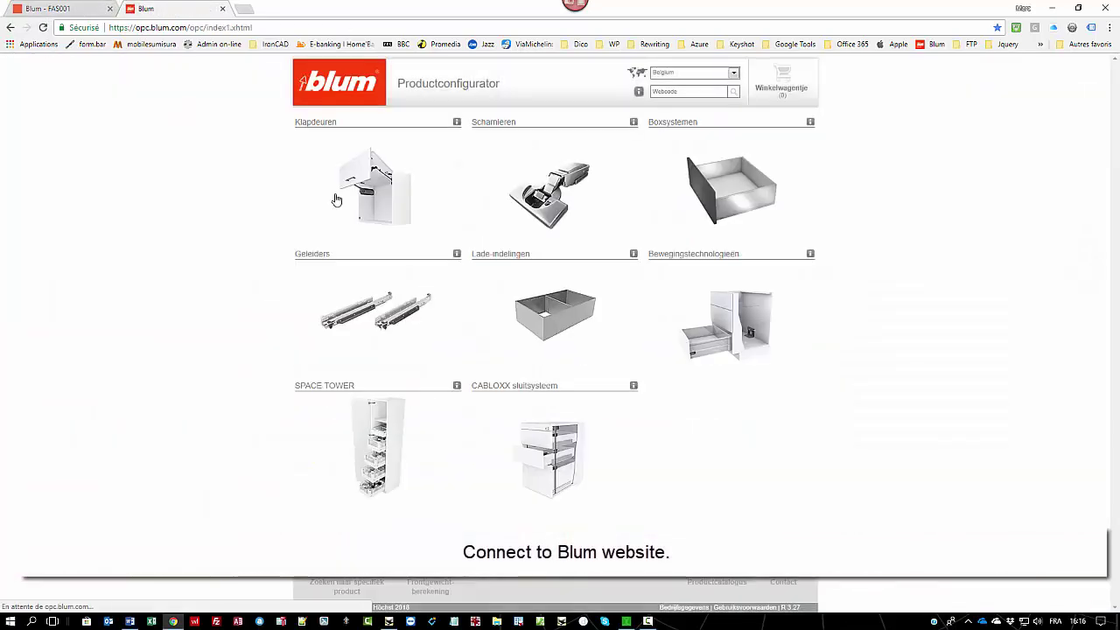
{"action": "left_click", "coordinate": [347, 584]}
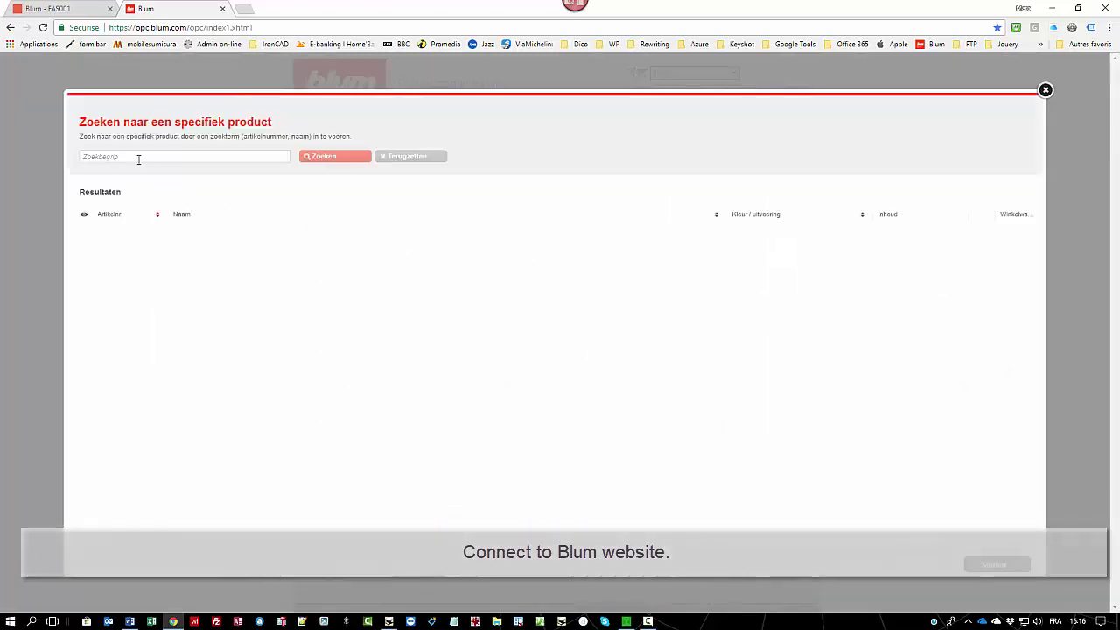
Step: Search article 79B9590 and download the onyx zwart hinge's 3D CAD data
{"action": "type", "text": "79b9590"}
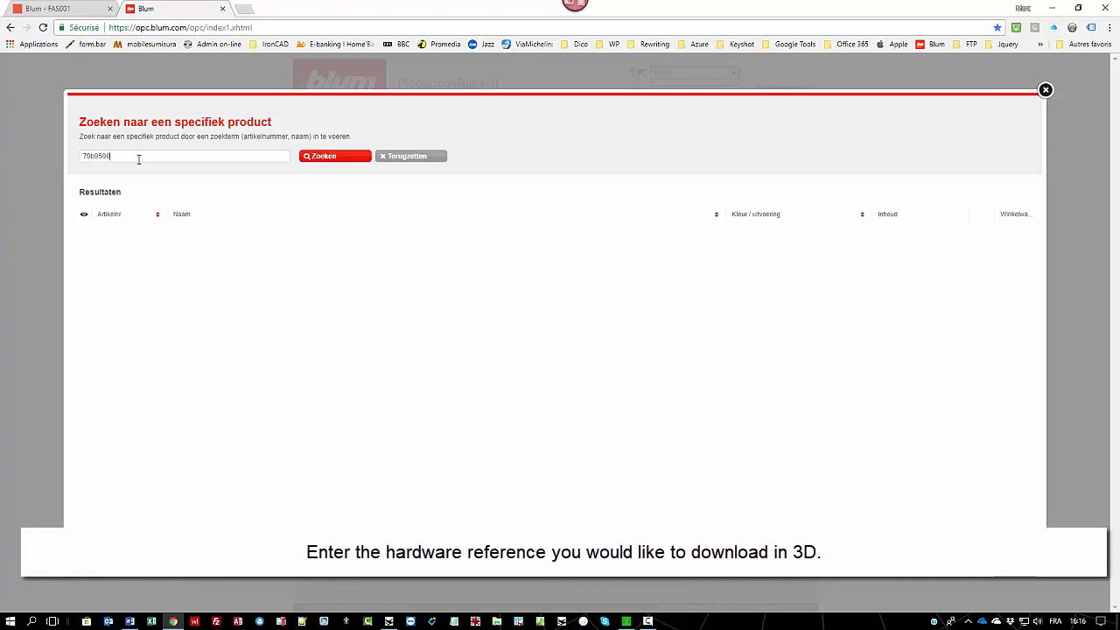
{"action": "key", "text": "Return"}
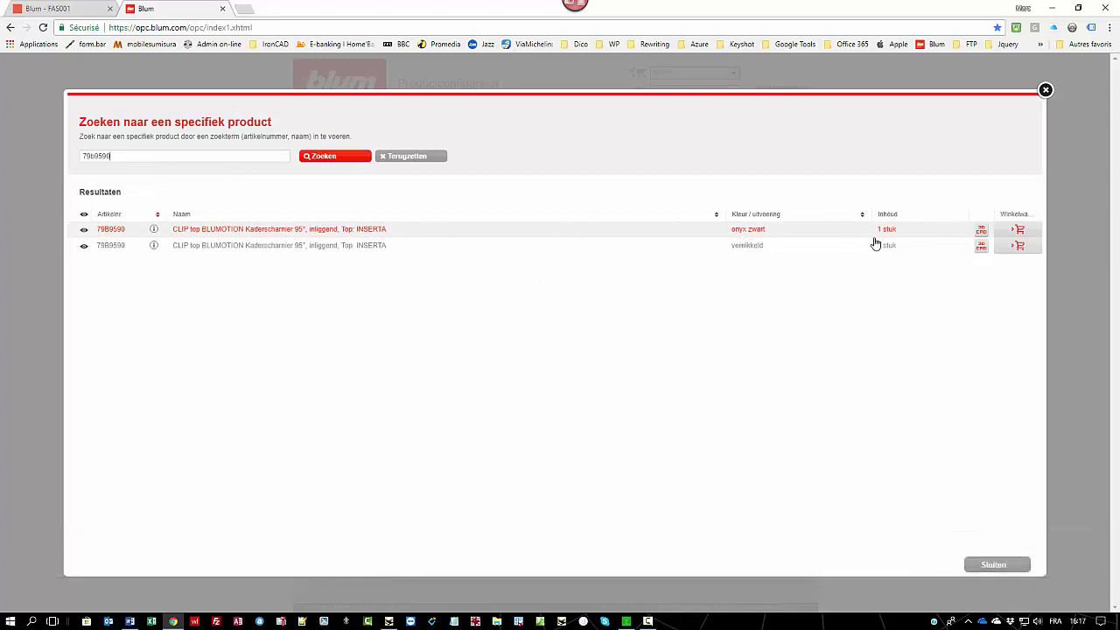
{"action": "left_click", "coordinate": [982, 231]}
Step: Create a new desktop folder named My new hinge in the save dialog
{"action": "left_click_drag", "start_coordinate": [271, 5], "coordinate": [392, 68]}
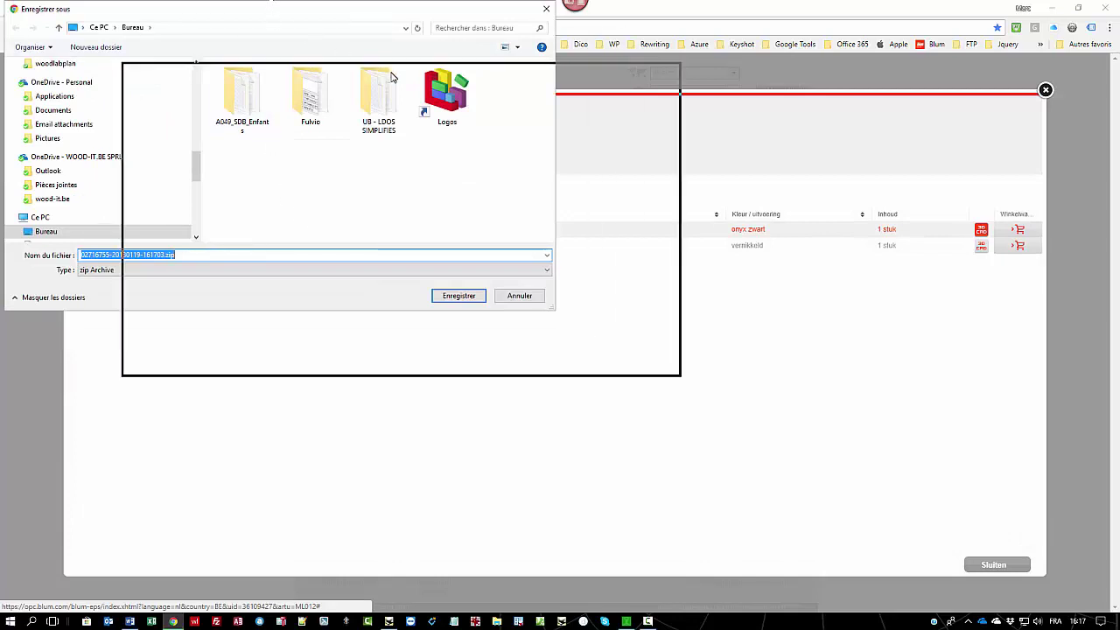
{"action": "scroll", "coordinate": [323, 217], "scroll_direction": "down", "scroll_amount": 1}
{"action": "scroll", "coordinate": [324, 217], "scroll_direction": "up", "scroll_amount": 4}
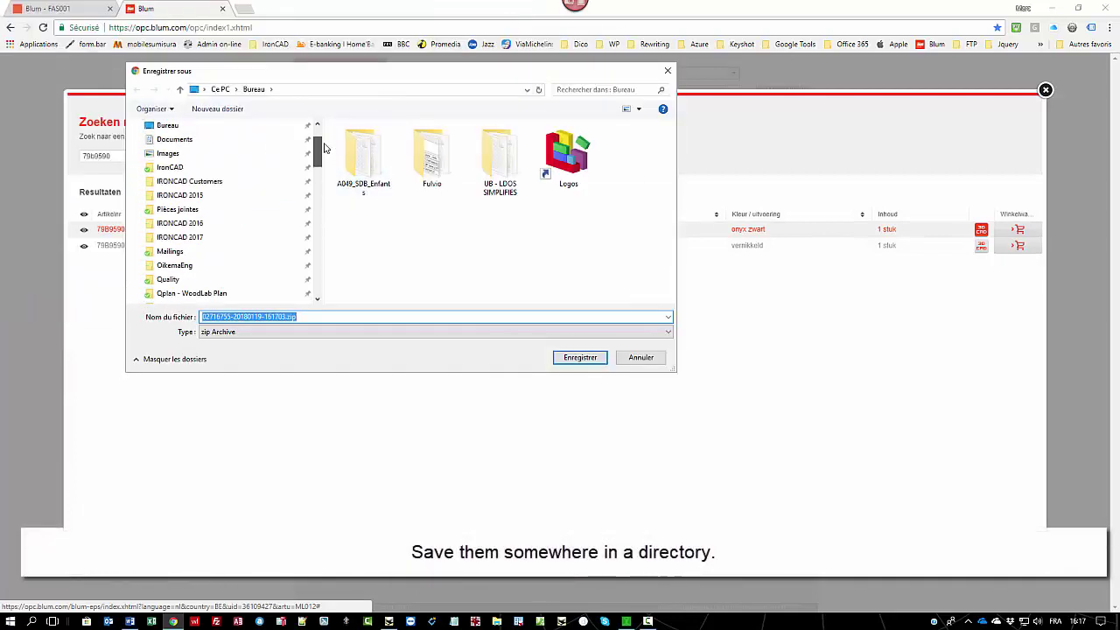
{"action": "scroll", "coordinate": [324, 217], "scroll_direction": "up", "scroll_amount": 2}
{"action": "left_click", "coordinate": [179, 153]}
{"action": "right_click", "coordinate": [358, 233]}
{"action": "mouse_move", "coordinate": [393, 353]}
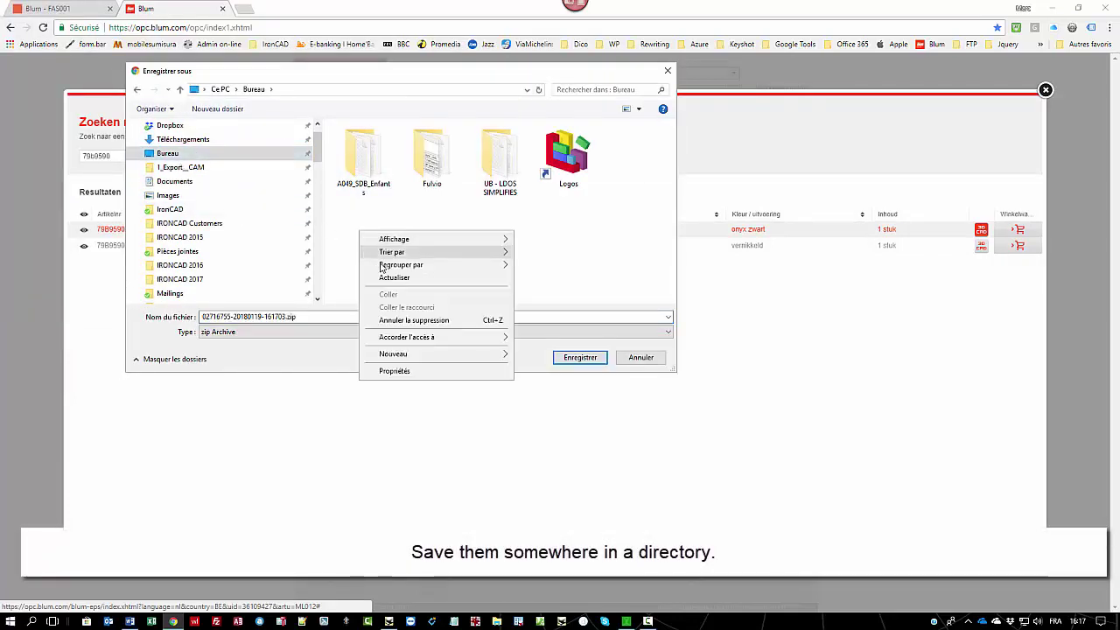
{"action": "left_click", "coordinate": [542, 355]}
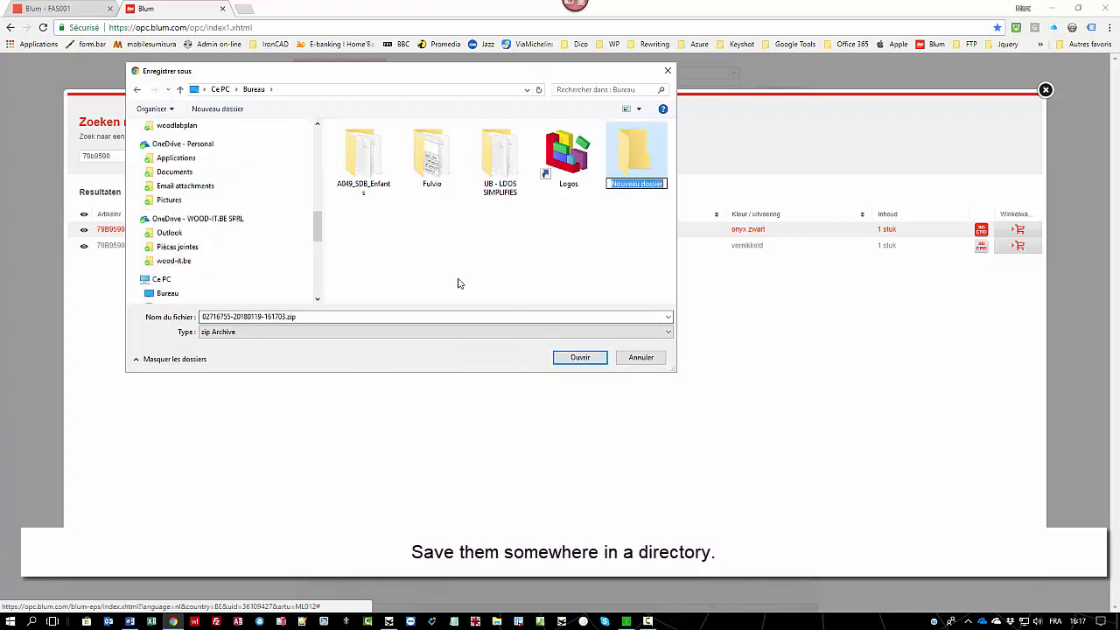
{"action": "type", "text": "M"}
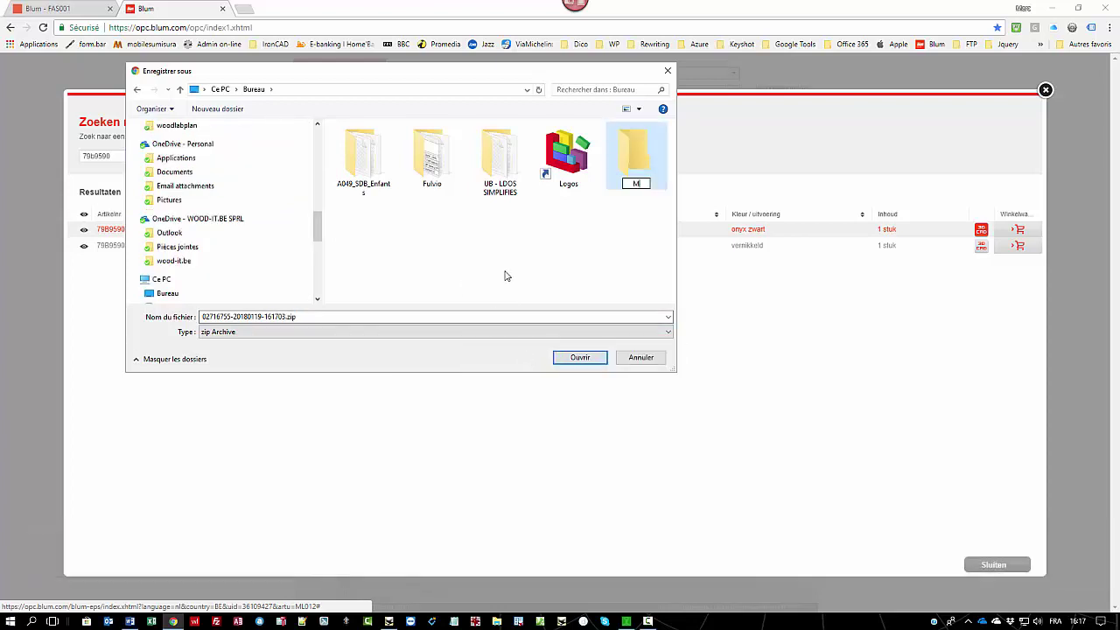
{"action": "type", "text": "inge"}
Step: Save the onyx zwart hinge's CAD zip into the My new hinge folder
{"action": "double_click", "coordinate": [639, 156]}
{"action": "left_click", "coordinate": [581, 357]}
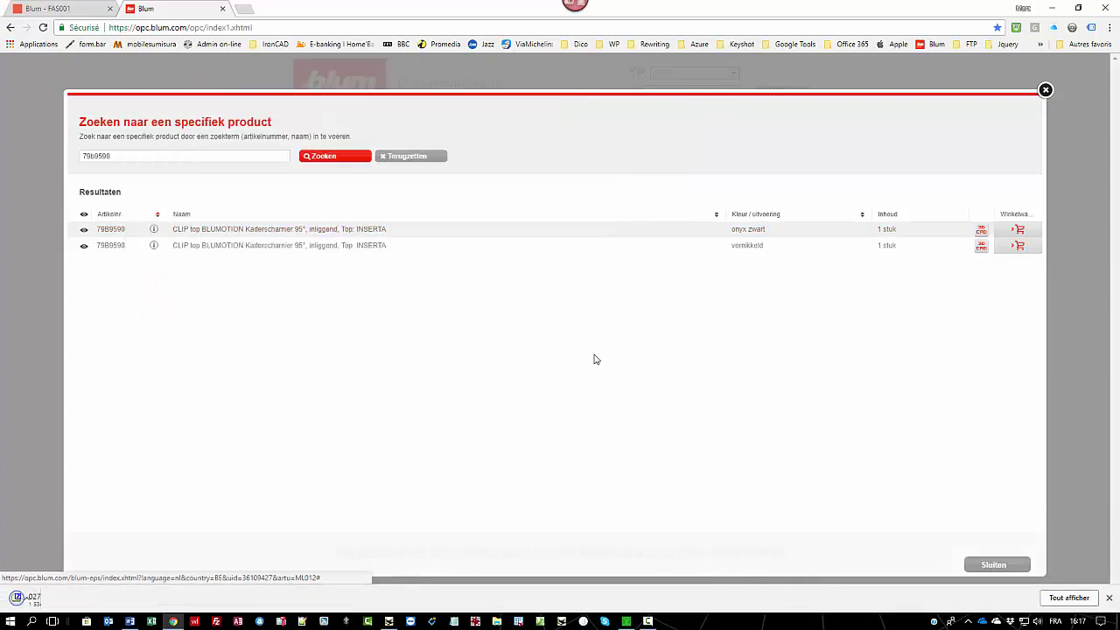
{"action": "left_click_drag", "start_coordinate": [148, 143], "coordinate": [29, 143]}
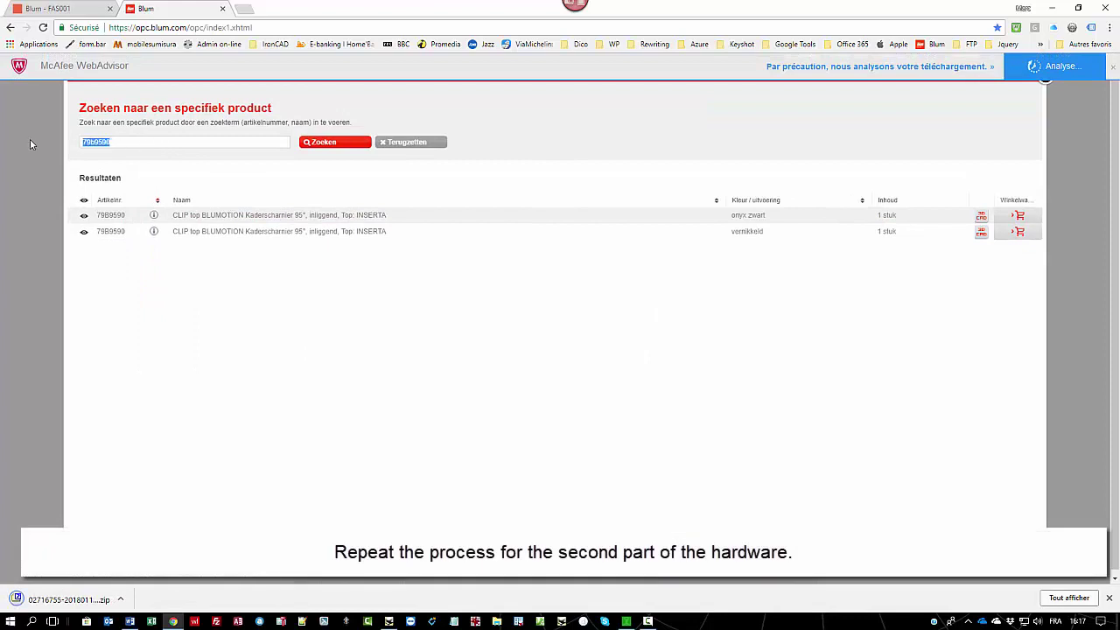
Step: Search 174h710ze and save its CAD zip into My new hinge too
{"action": "type", "text": "174"}
{"action": "type", "text": "h"}
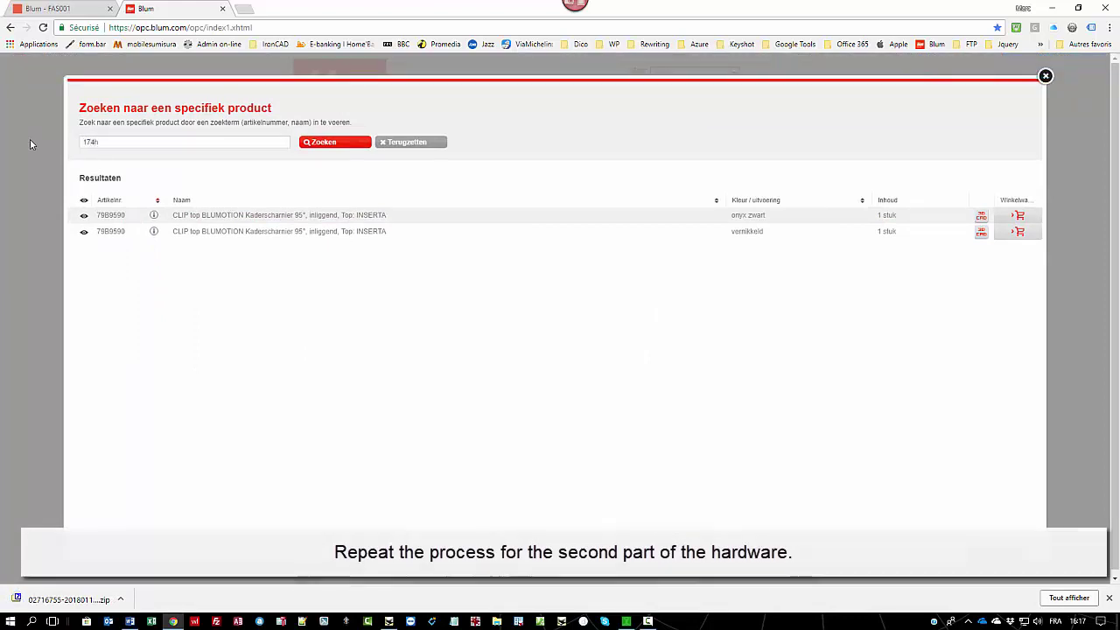
{"action": "type", "text": "710ze"}
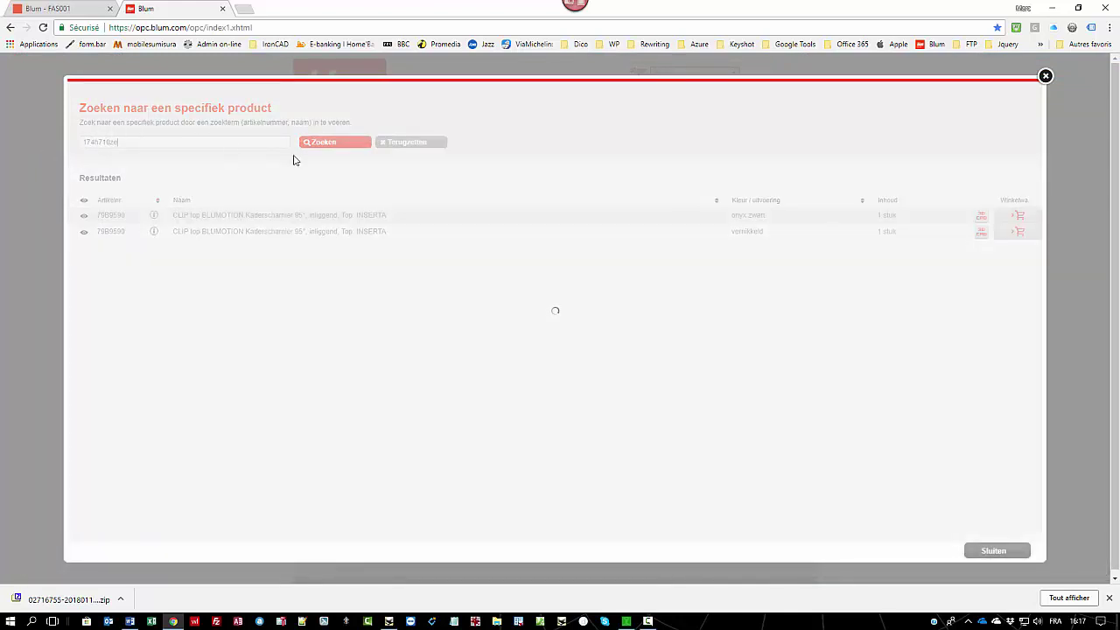
{"action": "left_click", "coordinate": [981, 216]}
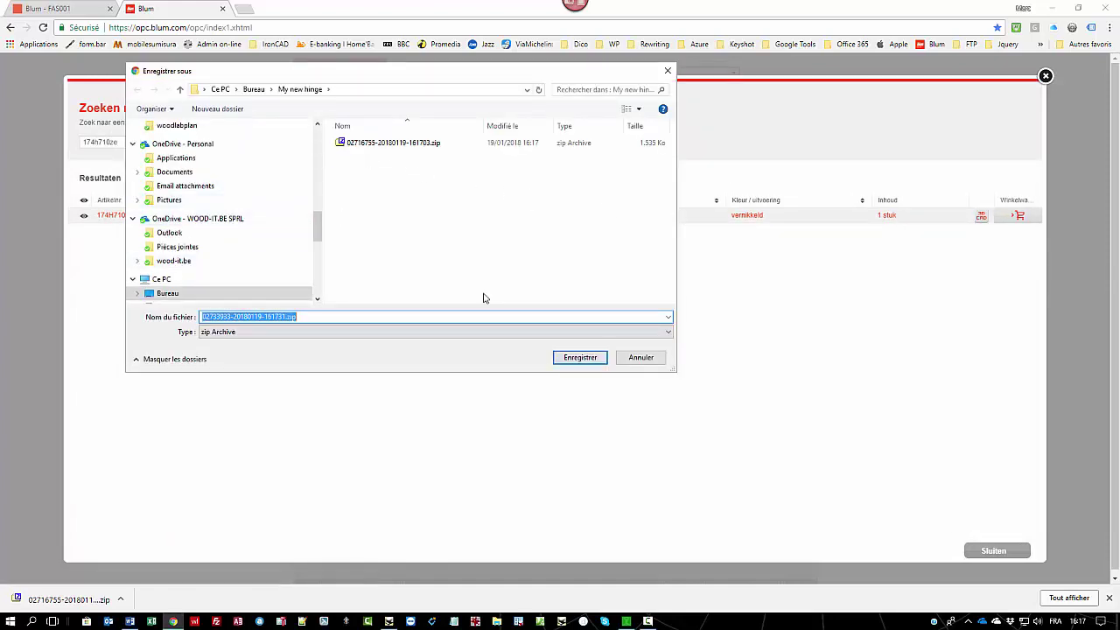
{"action": "left_click", "coordinate": [582, 357]}
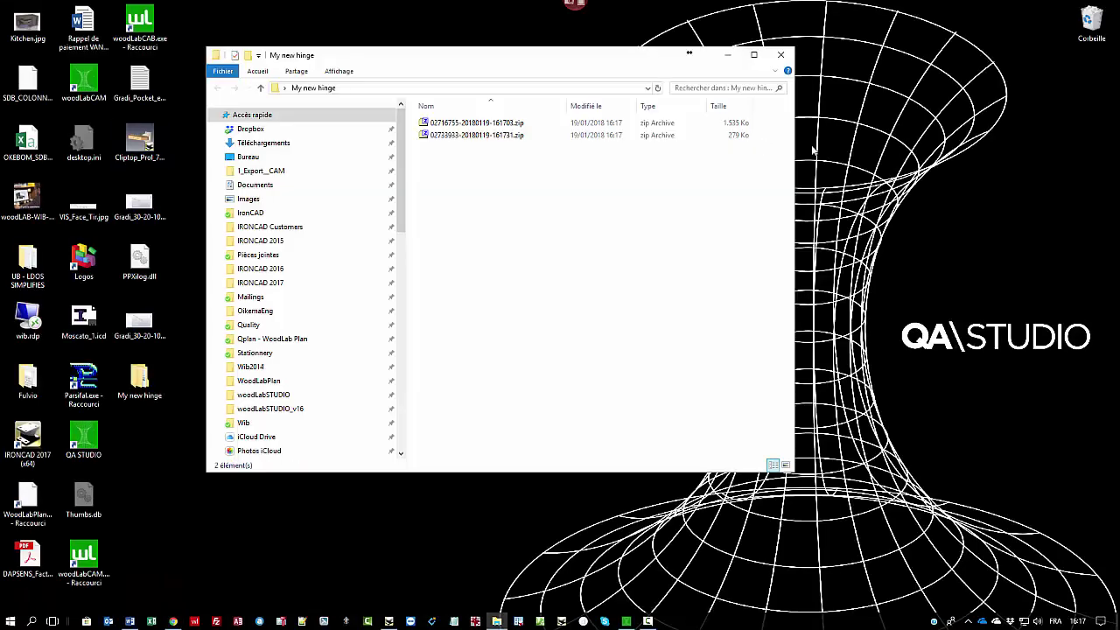
Step: Extract the .sat file from the first zip into My new hinge
{"action": "left_click", "coordinate": [754, 55]}
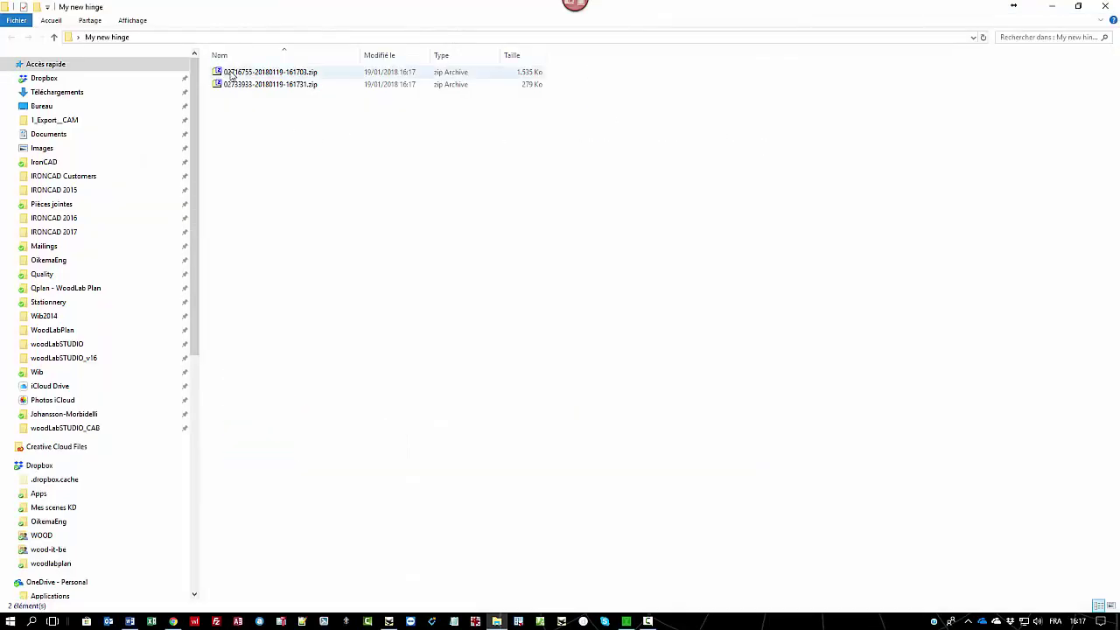
{"action": "left_click", "coordinate": [232, 74]}
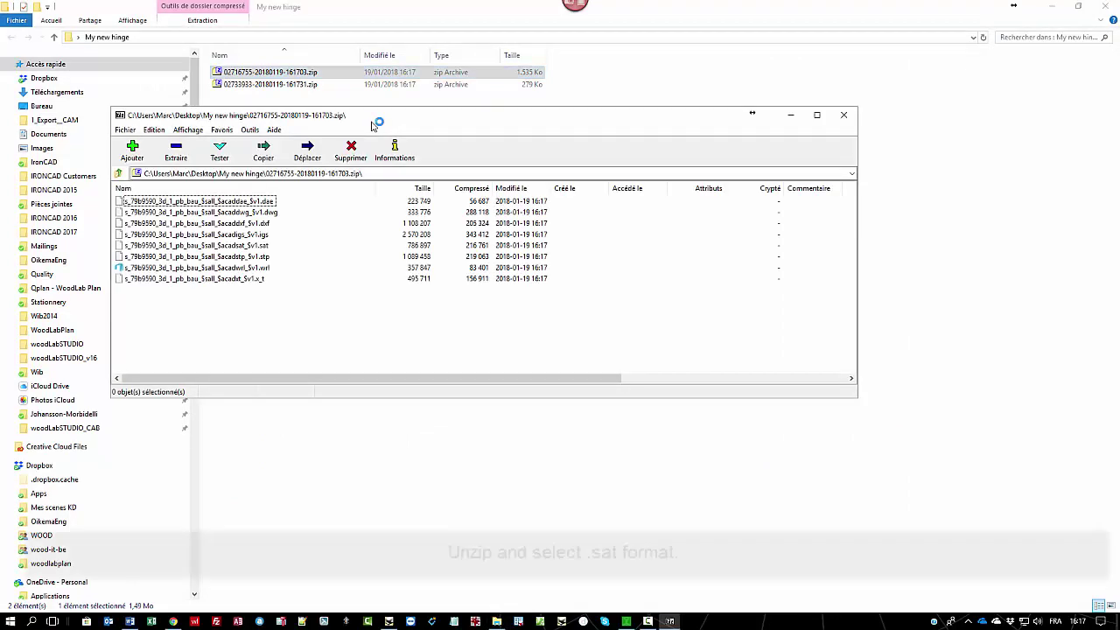
{"action": "left_click", "coordinate": [244, 247]}
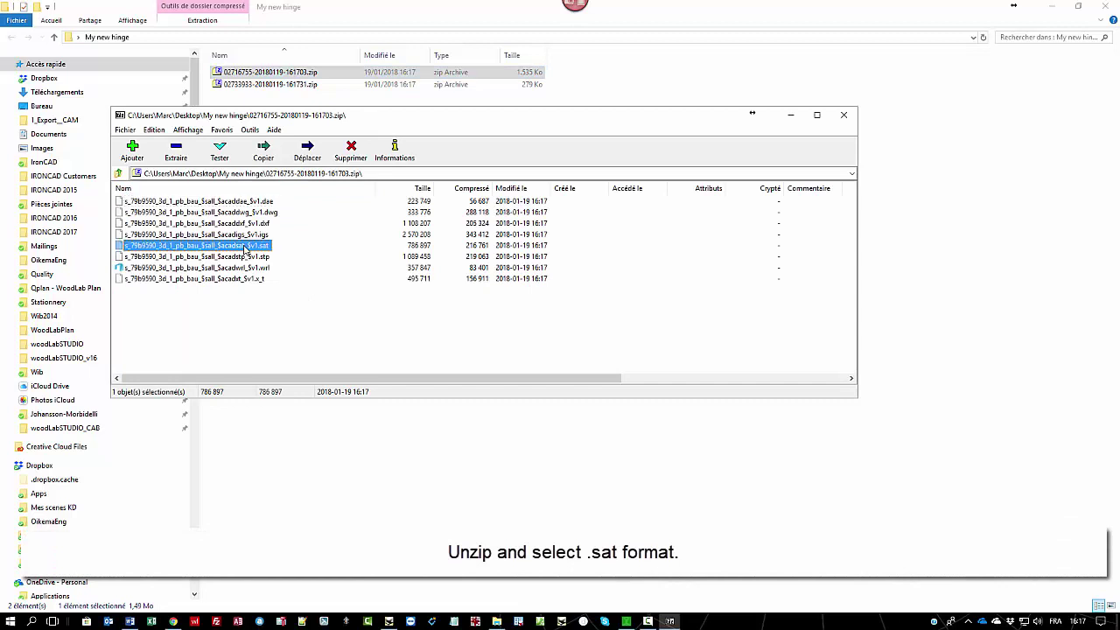
{"action": "left_click", "coordinate": [176, 152]}
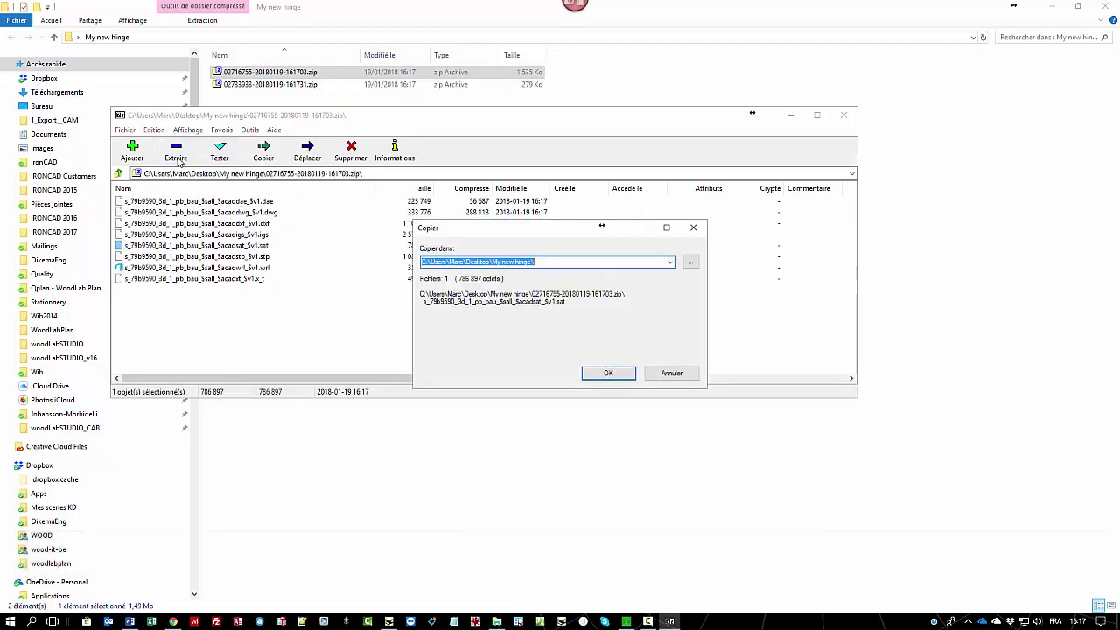
{"action": "left_click", "coordinate": [620, 375]}
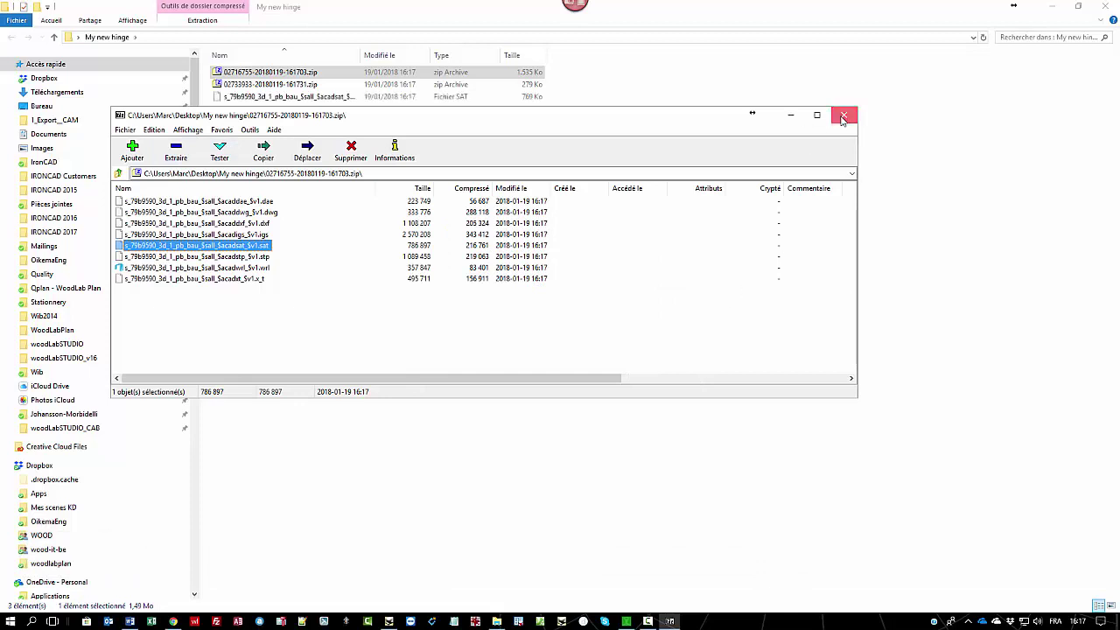
{"action": "left_click", "coordinate": [843, 117]}
Step: Extract the .sat file from the second zip into My new hinge
{"action": "double_click", "coordinate": [253, 84]}
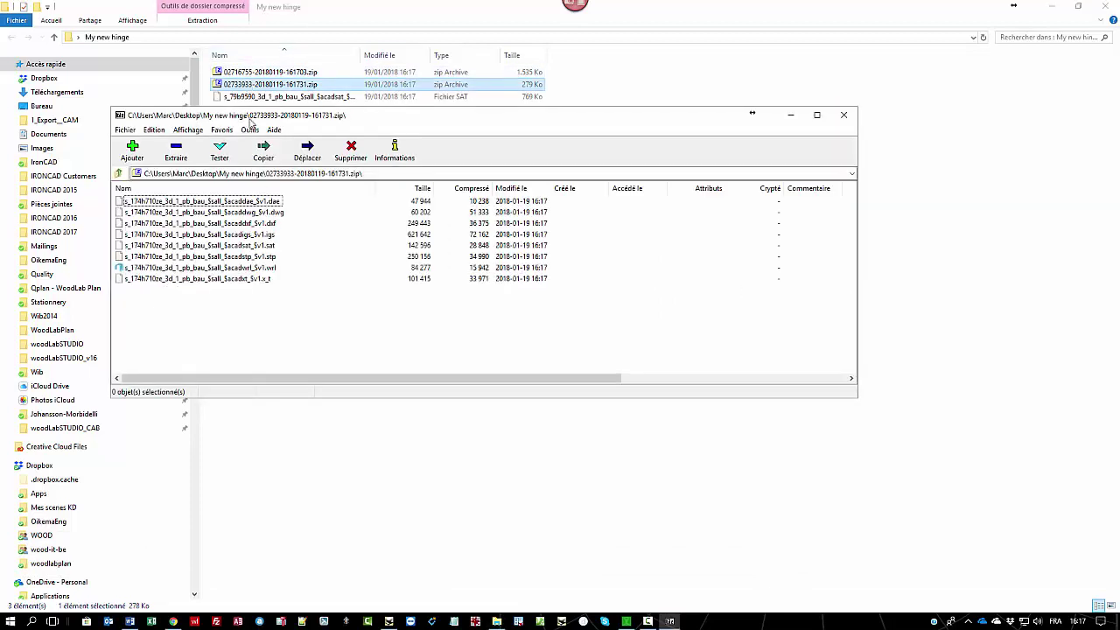
{"action": "left_click", "coordinate": [259, 249]}
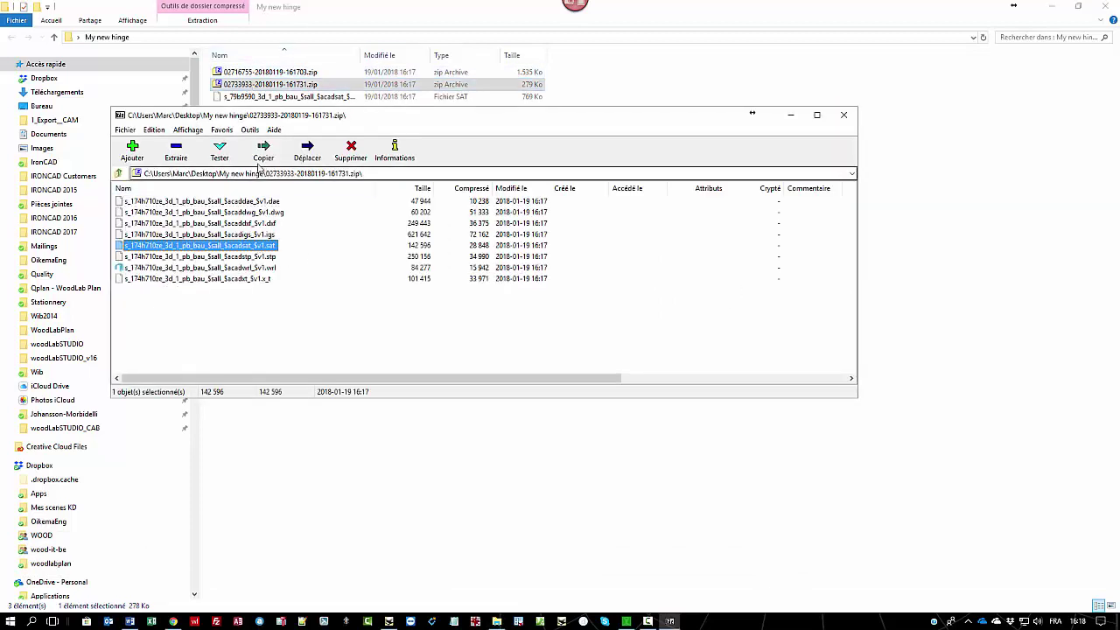
{"action": "left_click", "coordinate": [176, 151]}
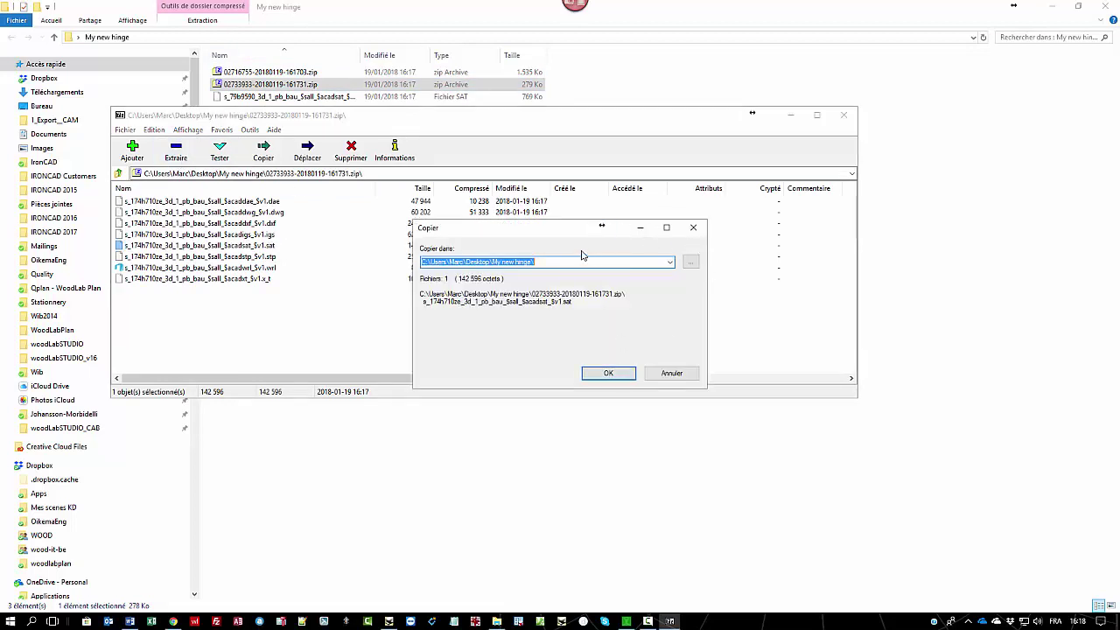
{"action": "left_click_drag", "start_coordinate": [584, 236], "coordinate": [656, 283]}
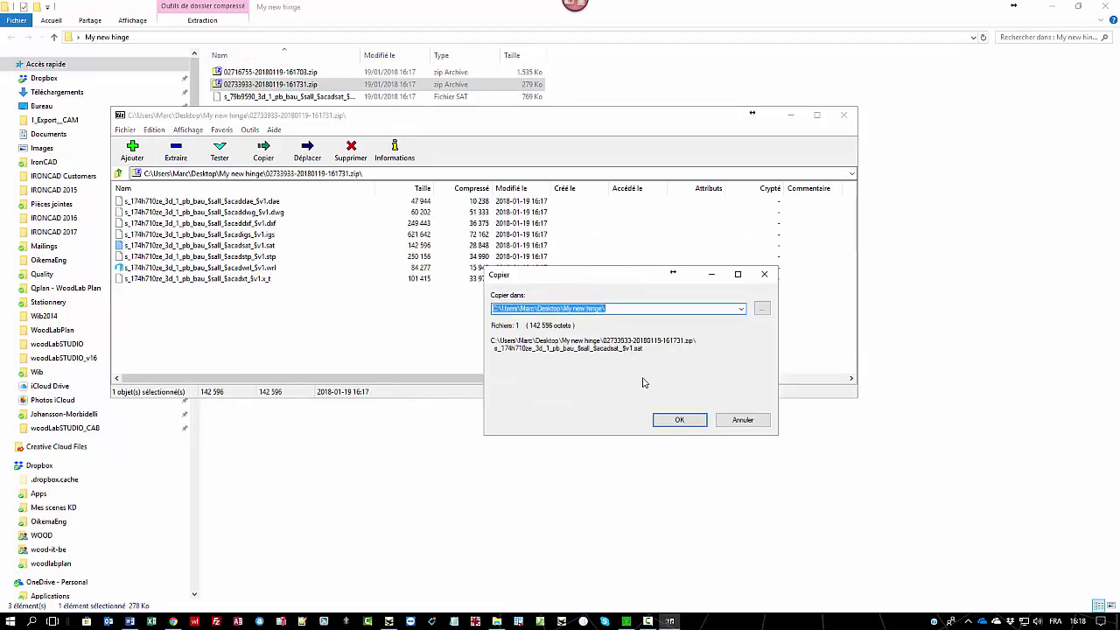
{"action": "left_click", "coordinate": [680, 421]}
Step: Rename the plate's .sat file to Hinge_plate_174H710ZE.sat
{"action": "left_click", "coordinate": [843, 115]}
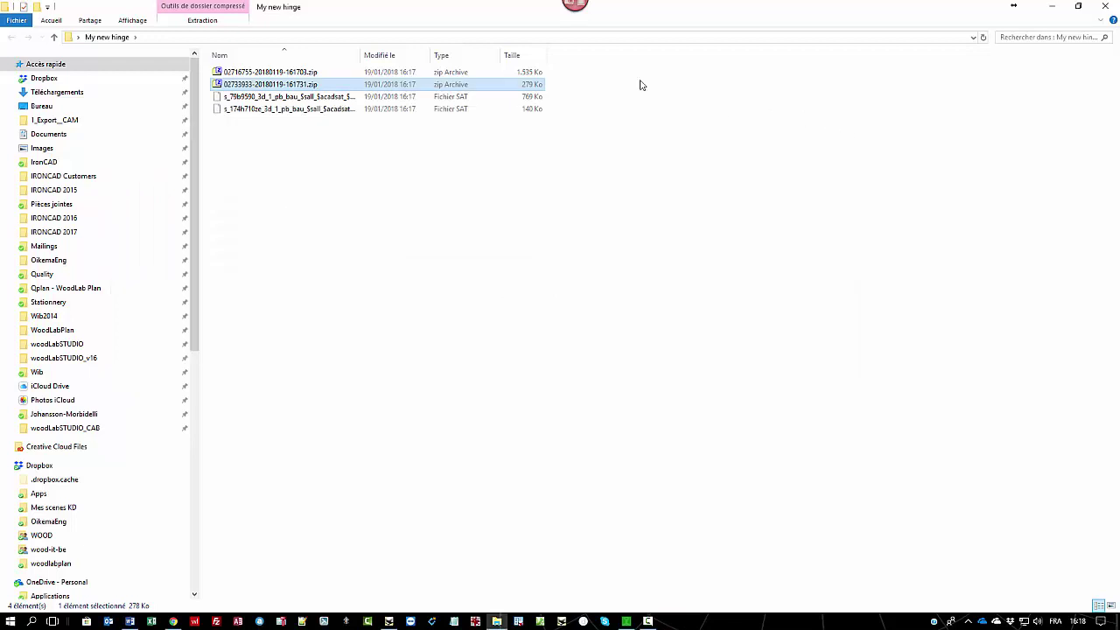
{"action": "left_click_drag", "start_coordinate": [378, 50], "coordinate": [513, 50]}
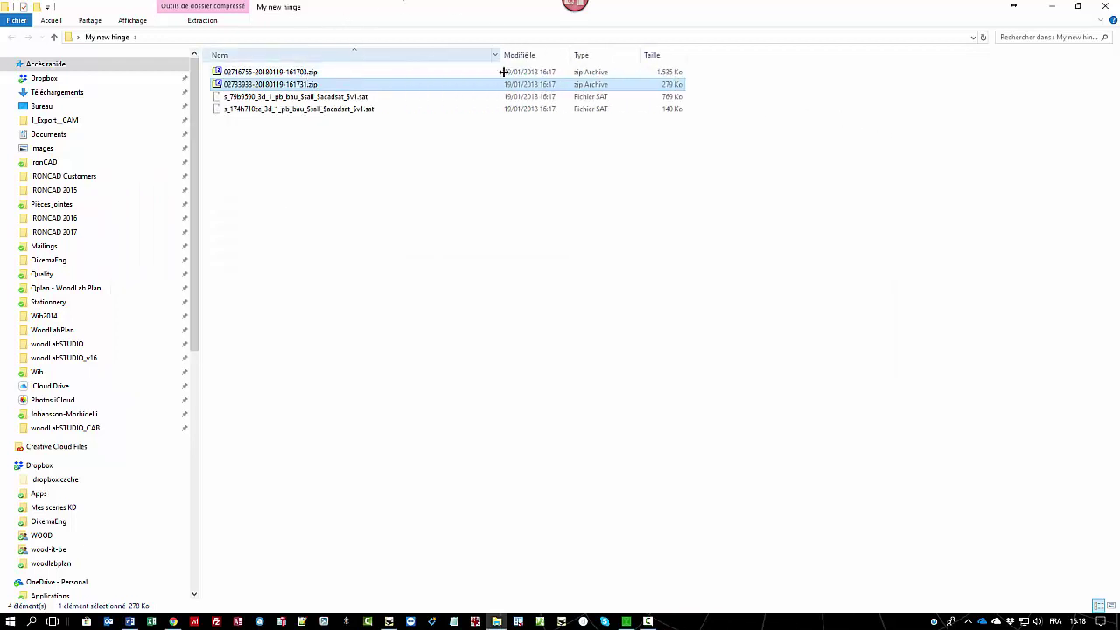
{"action": "left_click", "coordinate": [312, 99]}
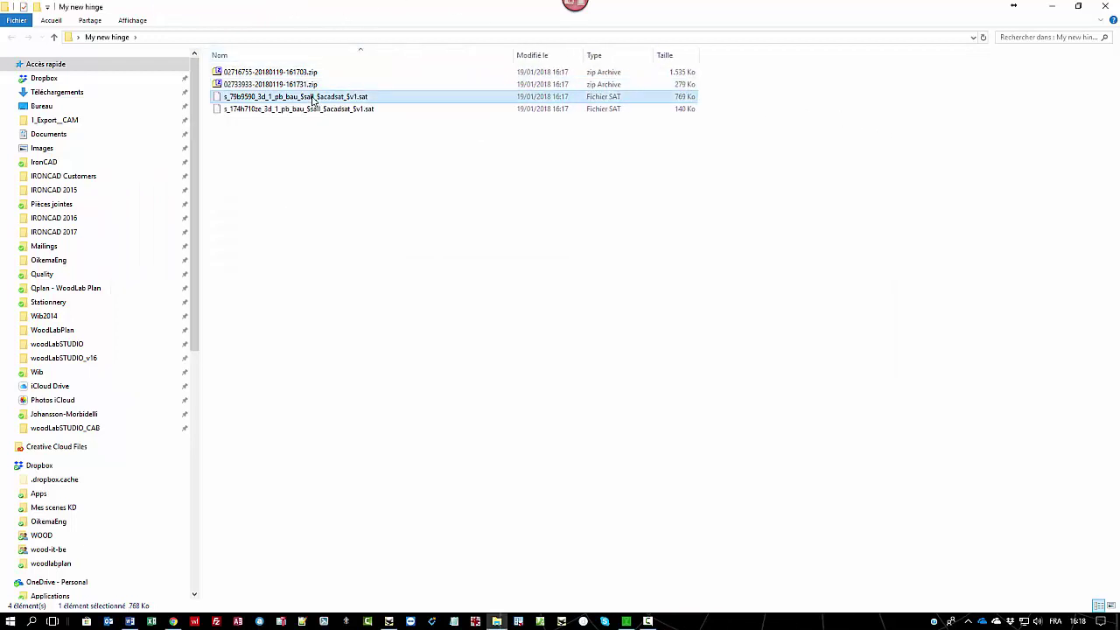
{"action": "left_click", "coordinate": [313, 99]}
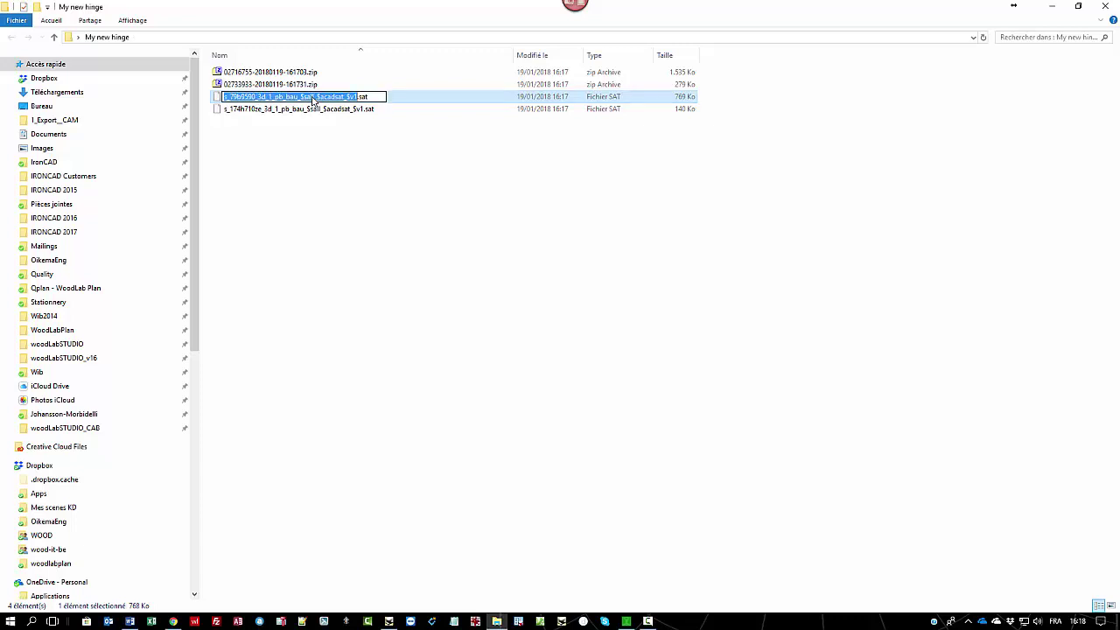
{"action": "type", "text": "Hinge_plate_174H710ZE"}
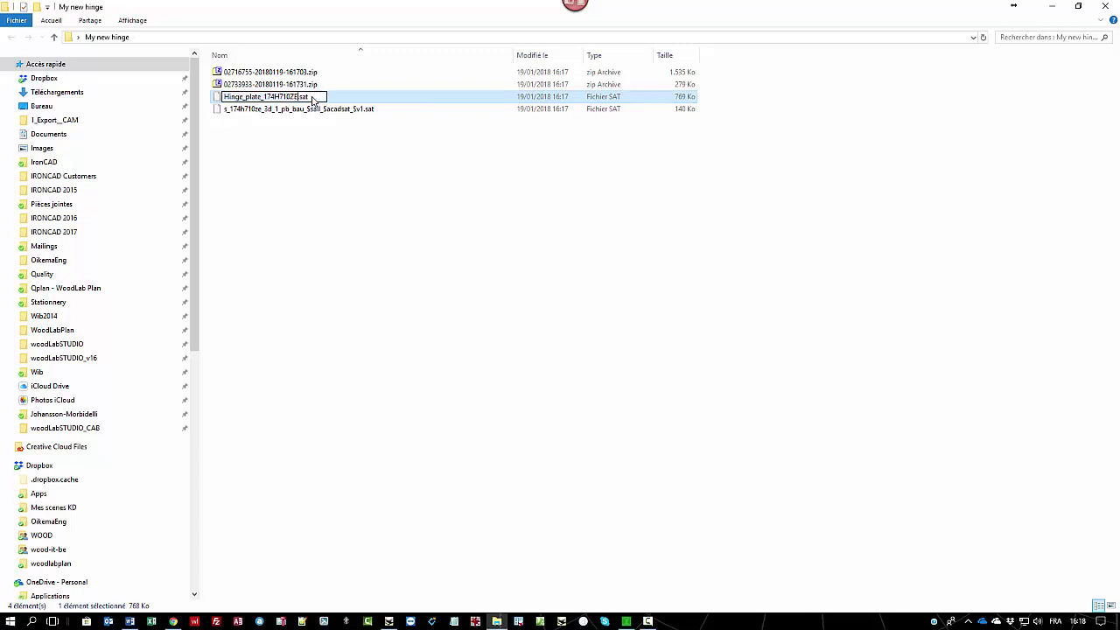
{"action": "key", "text": "Return"}
Step: Rename the hinge's .sat file to Hingle_79B9590.sat
{"action": "left_click", "coordinate": [300, 109]}
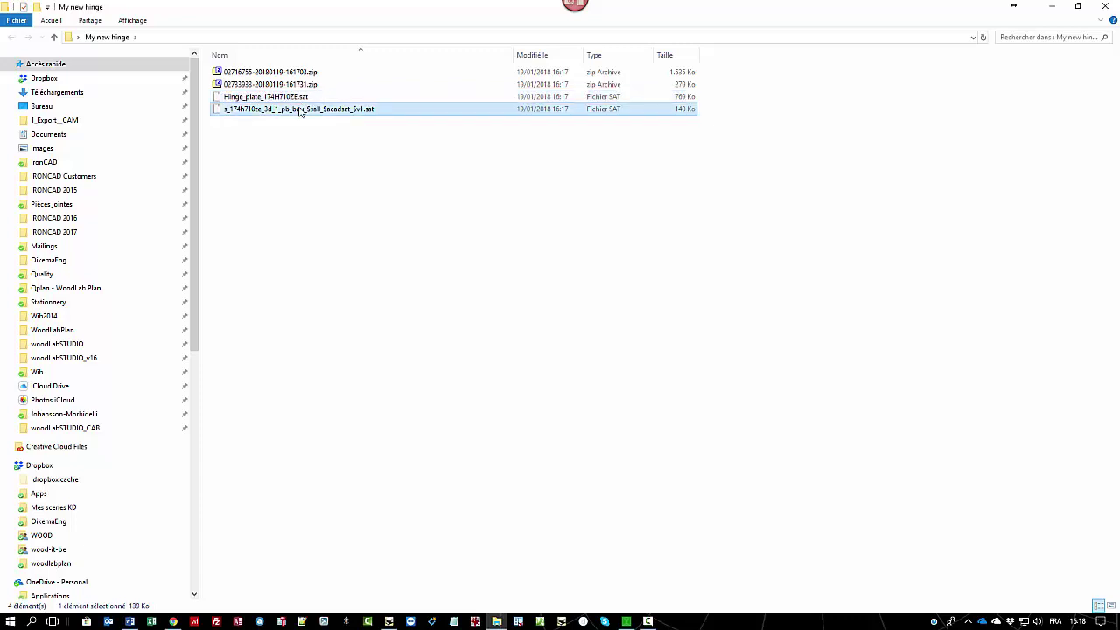
{"action": "left_click", "coordinate": [301, 109]}
{"action": "type", "text": "Hingle_79B9590"}
{"action": "left_click", "coordinate": [600, 297]}
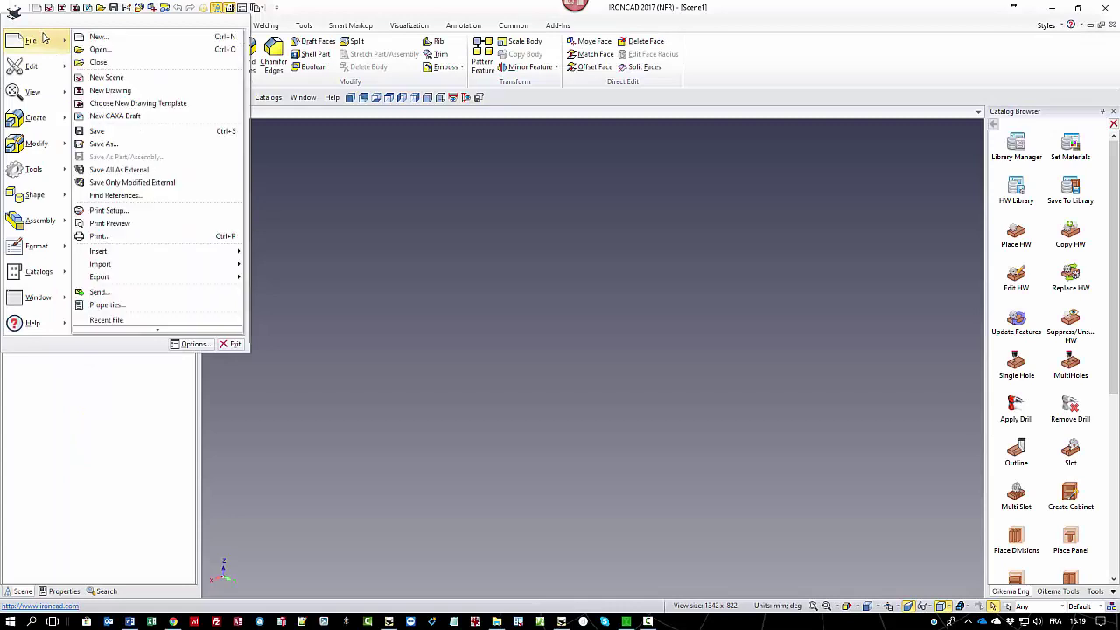
Step: Import both .sat files from Desktop > My new hinge into the scene at once
{"action": "mouse_move", "coordinate": [99, 265]}
{"action": "left_click", "coordinate": [263, 265]}
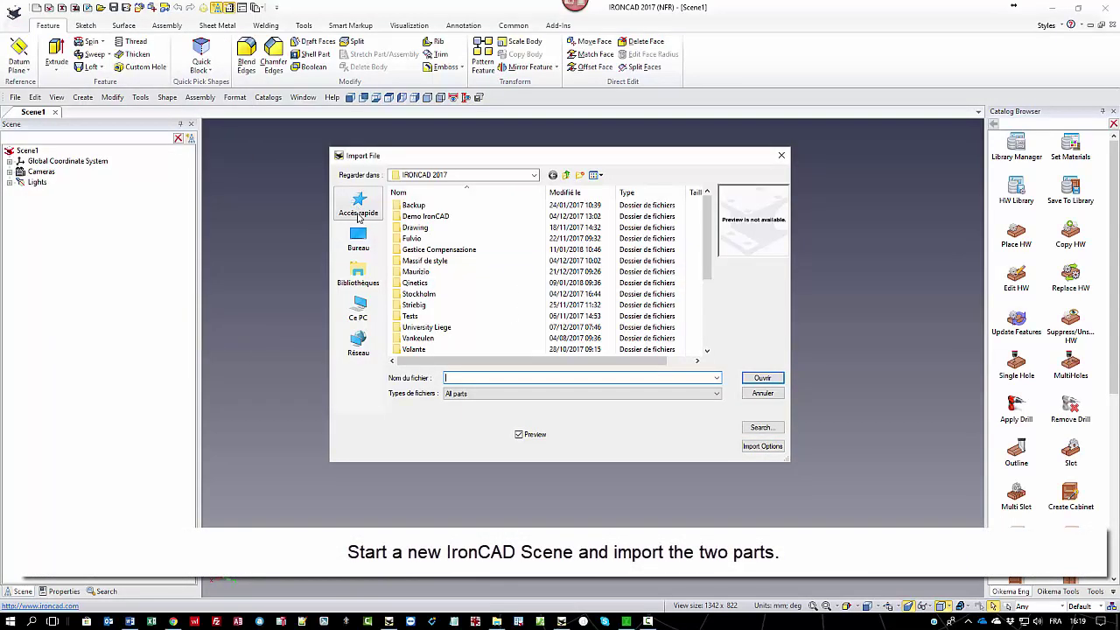
{"action": "left_click", "coordinate": [359, 239]}
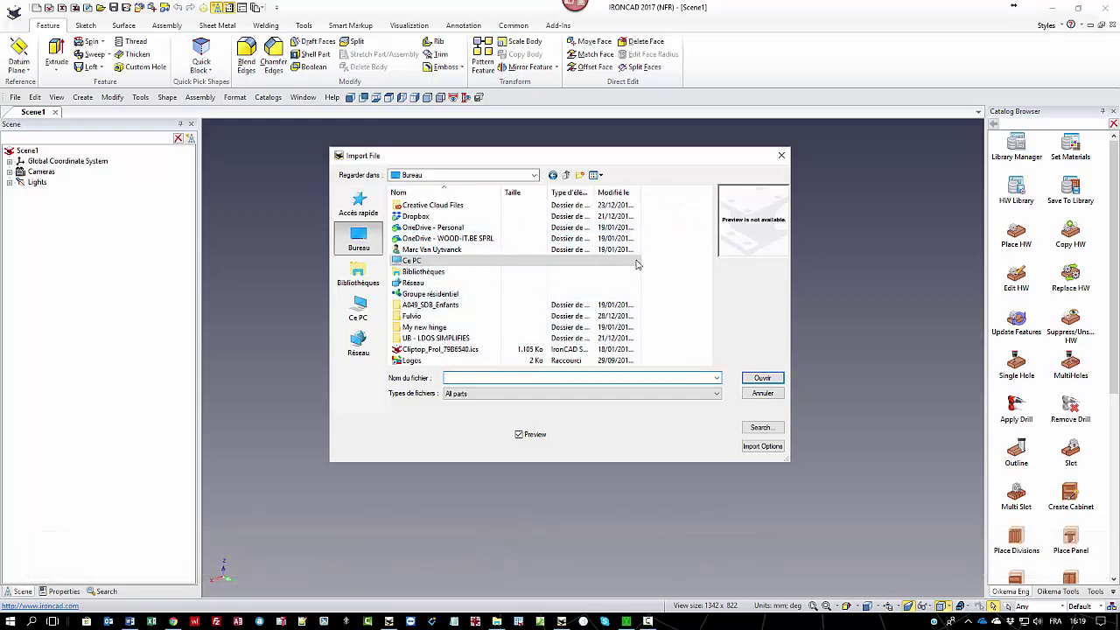
{"action": "double_click", "coordinate": [444, 328]}
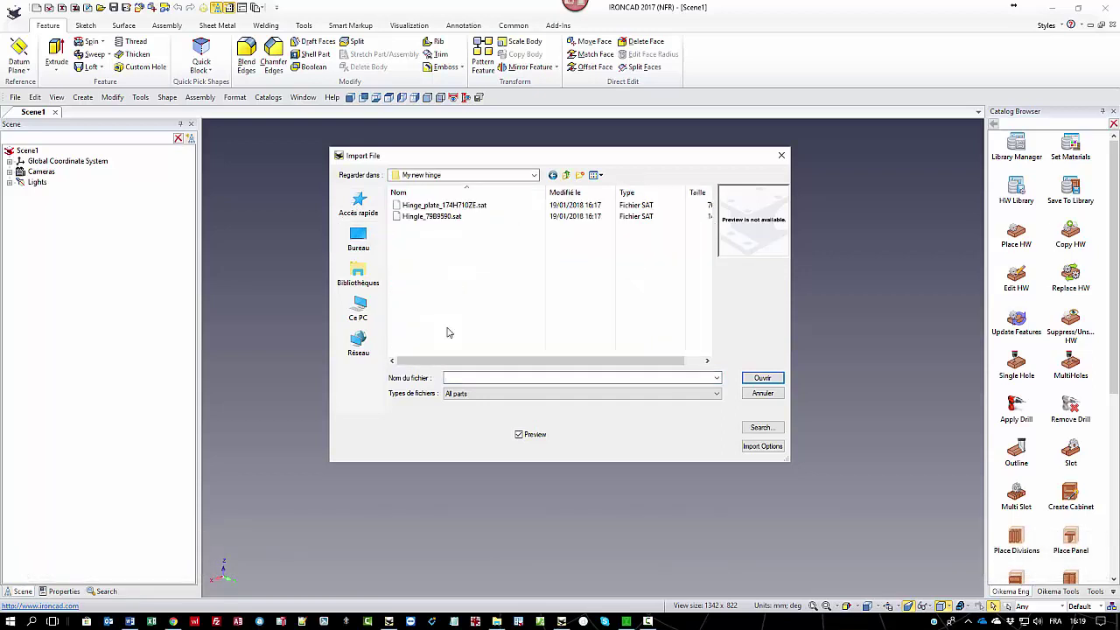
{"action": "left_click", "coordinate": [414, 207]}
{"action": "left_click", "coordinate": [414, 216], "text": "shift"}
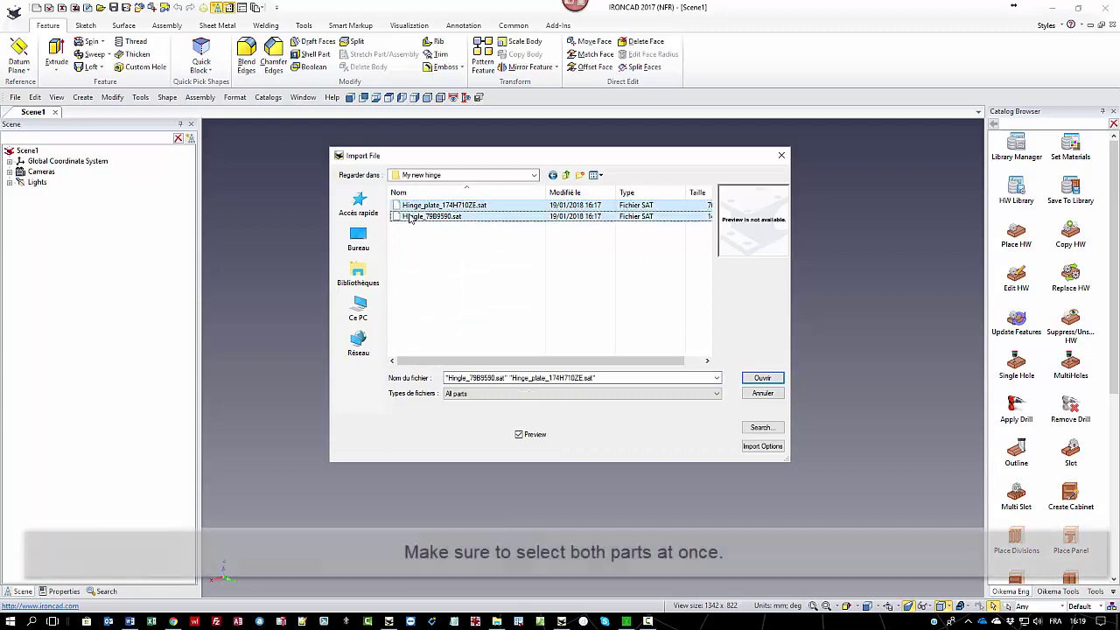
{"action": "left_click", "coordinate": [760, 378]}
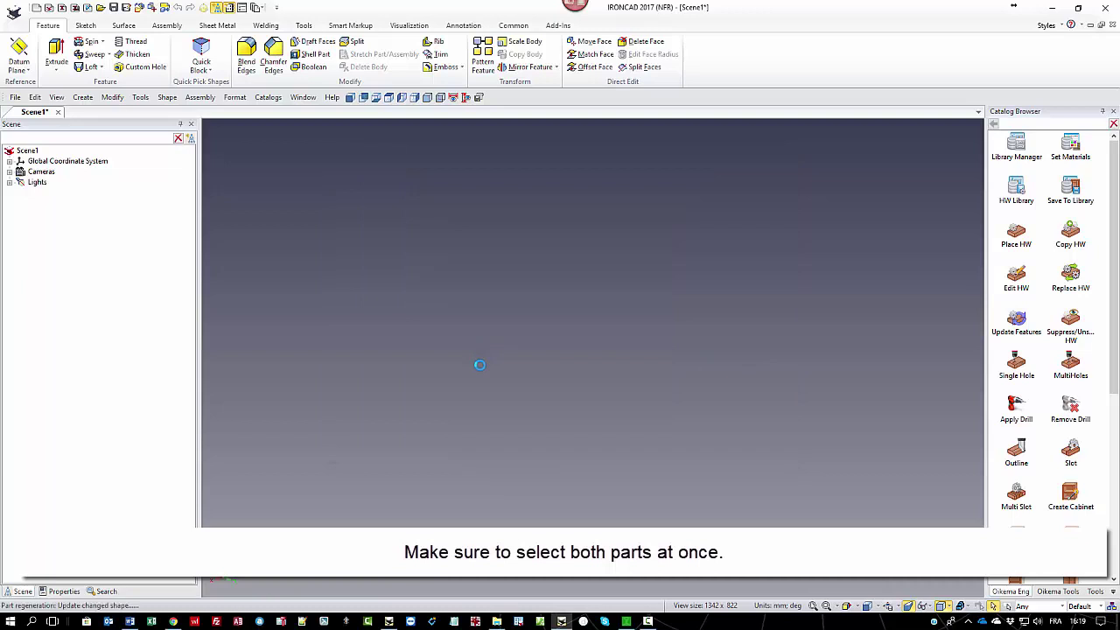
Step: Place the imported hinge and plate, then convert all ACIS parts to Parasolid with Kernel Manager
{"action": "left_click", "coordinate": [479, 372]}
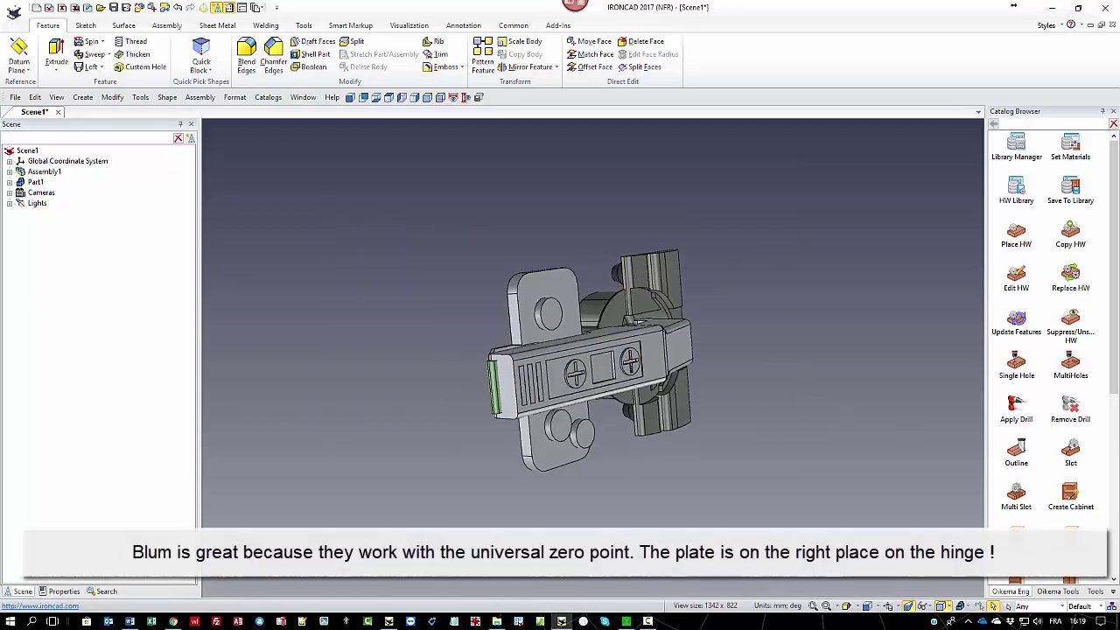
{"action": "left_click", "coordinate": [1095, 592]}
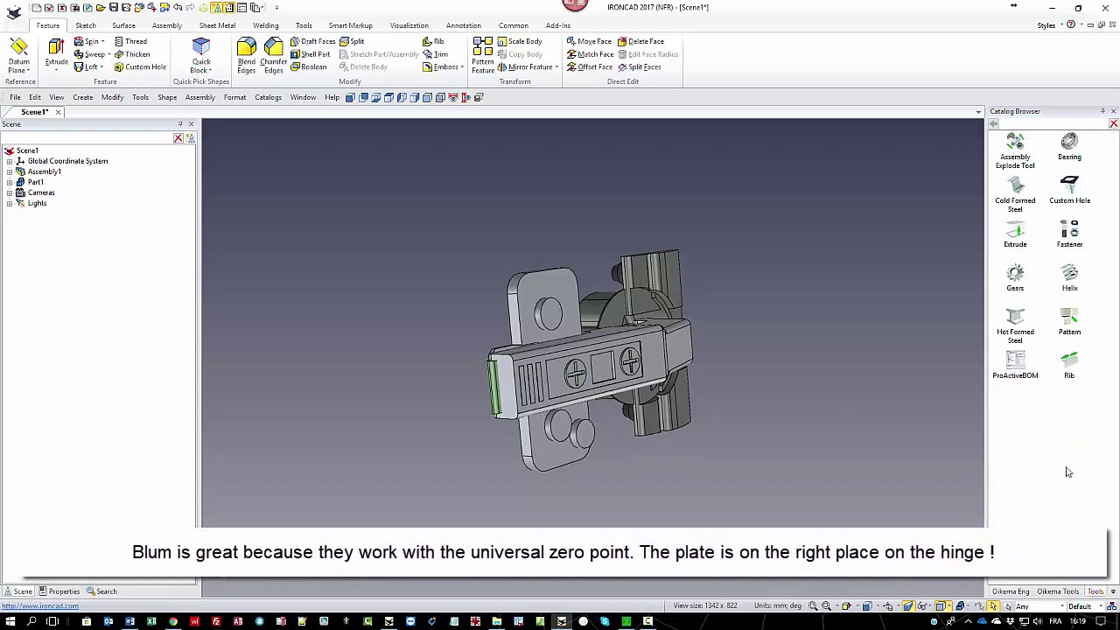
{"action": "left_click", "coordinate": [1051, 591]}
{"action": "left_click_drag", "start_coordinate": [1015, 448], "coordinate": [859, 414]}
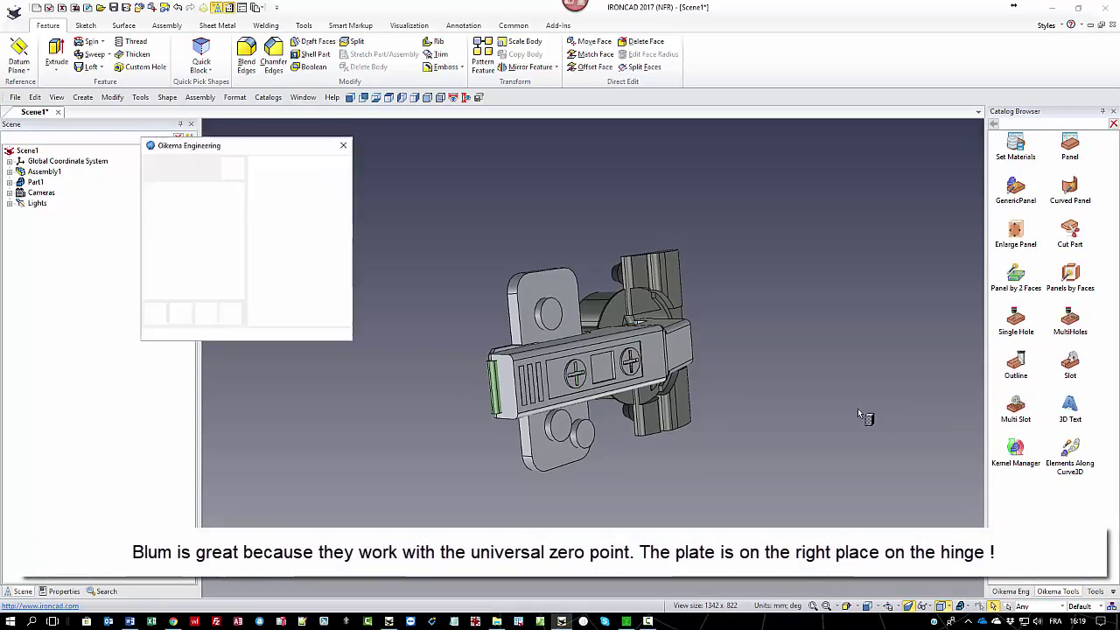
{"action": "left_click", "coordinate": [292, 188]}
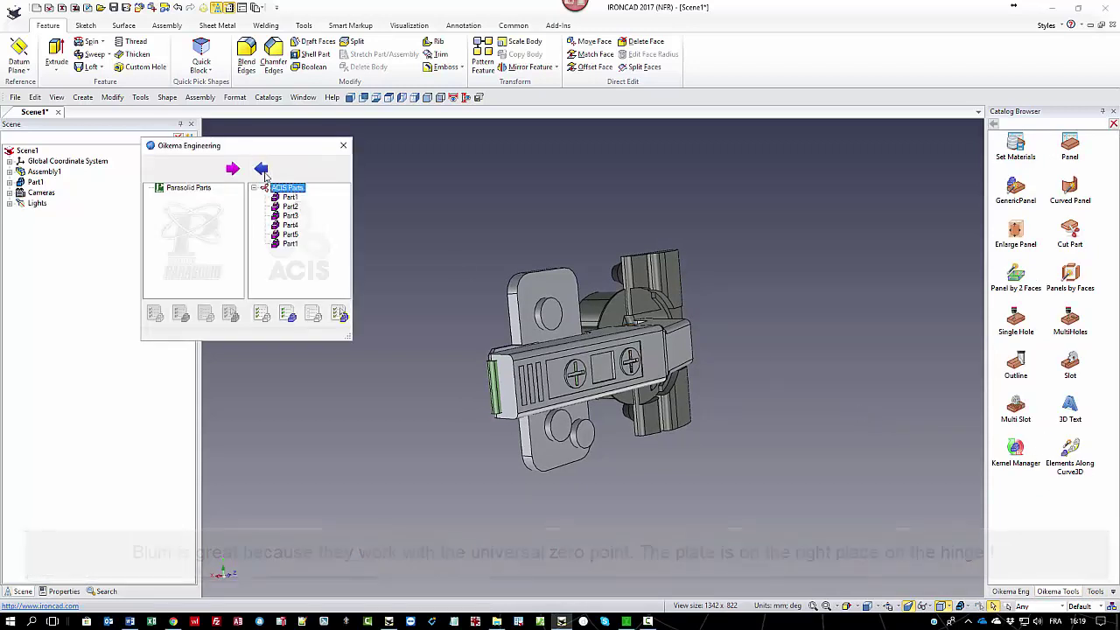
{"action": "left_click", "coordinate": [261, 172]}
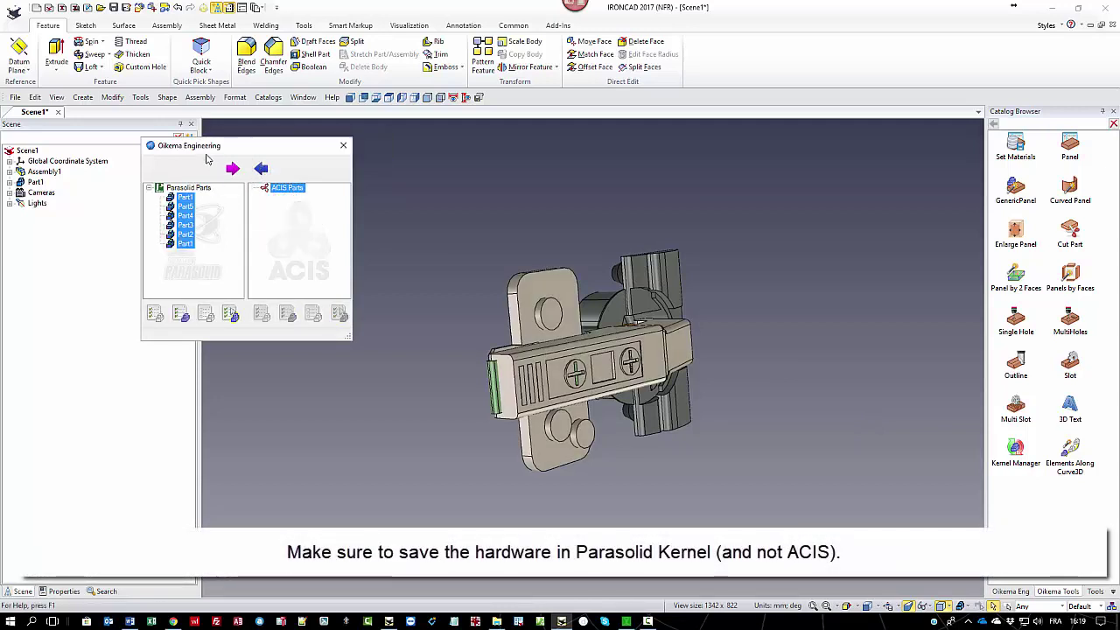
Step: Orbit the hinge to its cup side and drop a Single Hole onto the upper dowel
{"action": "left_click", "coordinate": [343, 146]}
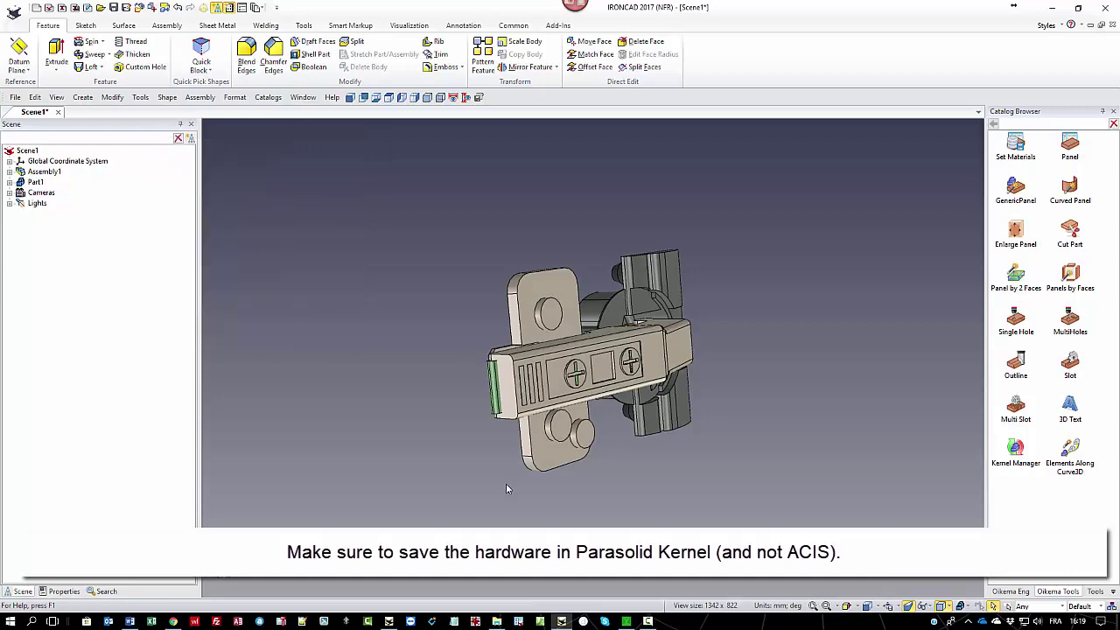
{"action": "middle_click_drag", "start_coordinate": [510, 487], "coordinate": [760, 490]}
{"action": "middle_click_drag", "start_coordinate": [450, 390], "coordinate": [412, 358]}
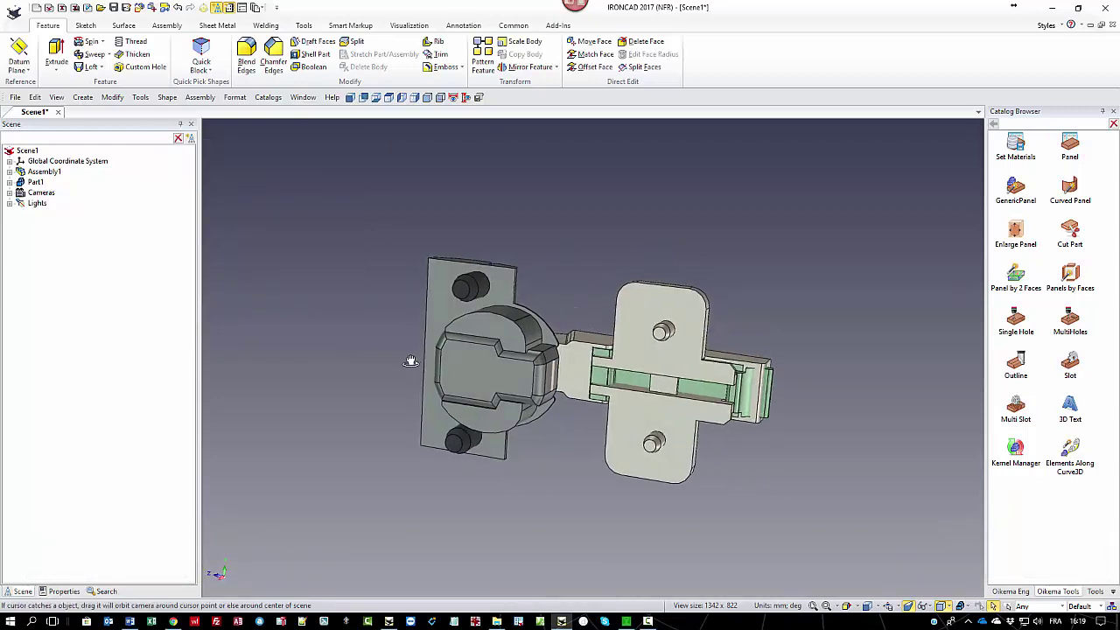
{"action": "left_click_drag", "start_coordinate": [1021, 324], "coordinate": [459, 293]}
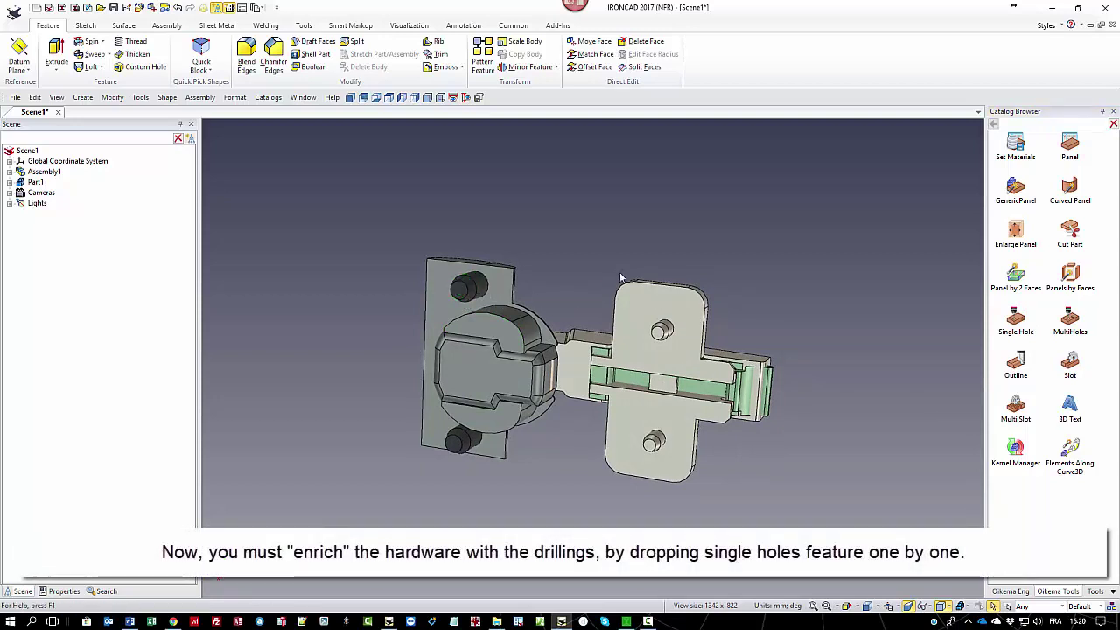
Step: Suppress the HWDrill and centre it on the upper dowel's centre point
{"action": "right_click", "coordinate": [63, 235]}
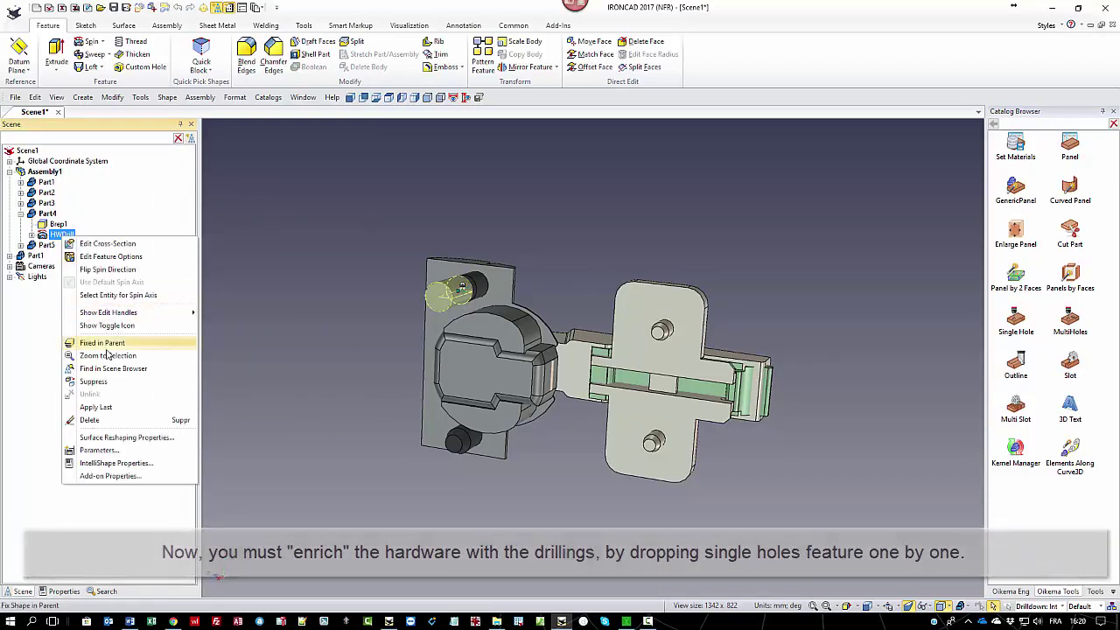
{"action": "left_click", "coordinate": [94, 381]}
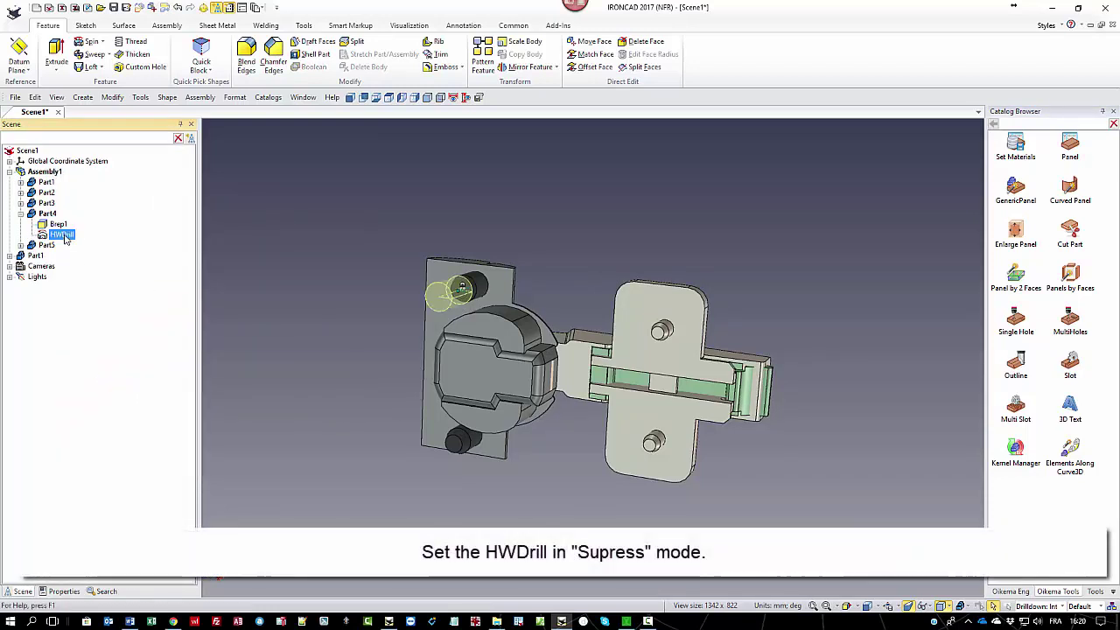
{"action": "scroll", "coordinate": [582, 412], "scroll_direction": "up", "scroll_amount": 1}
{"action": "scroll", "coordinate": [582, 412], "scroll_direction": "up", "scroll_amount": 1}
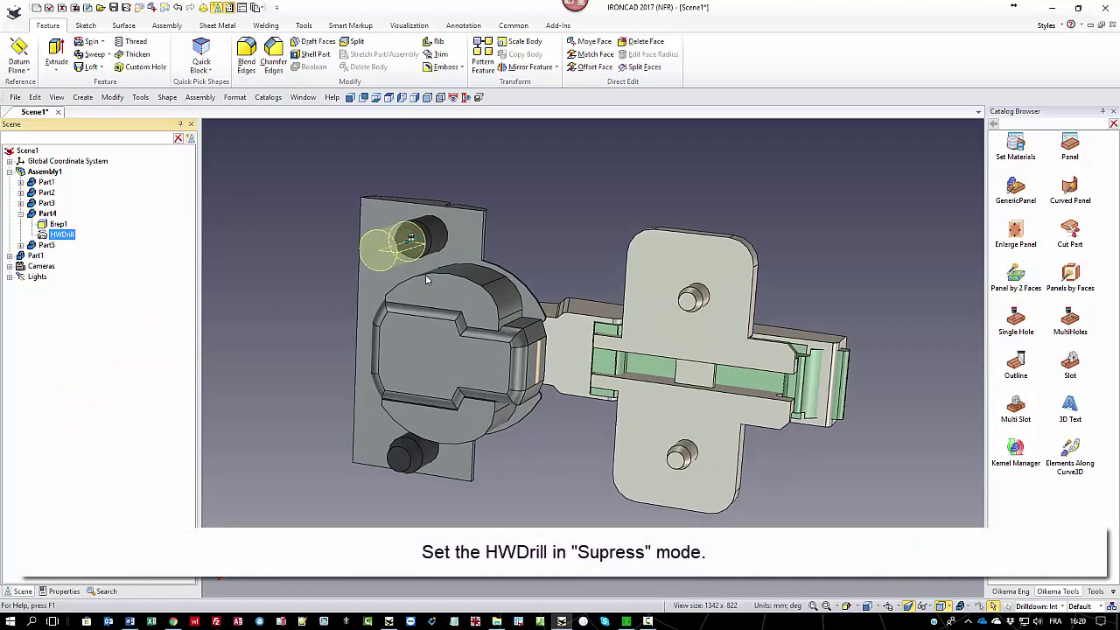
{"action": "key", "text": "F10"}
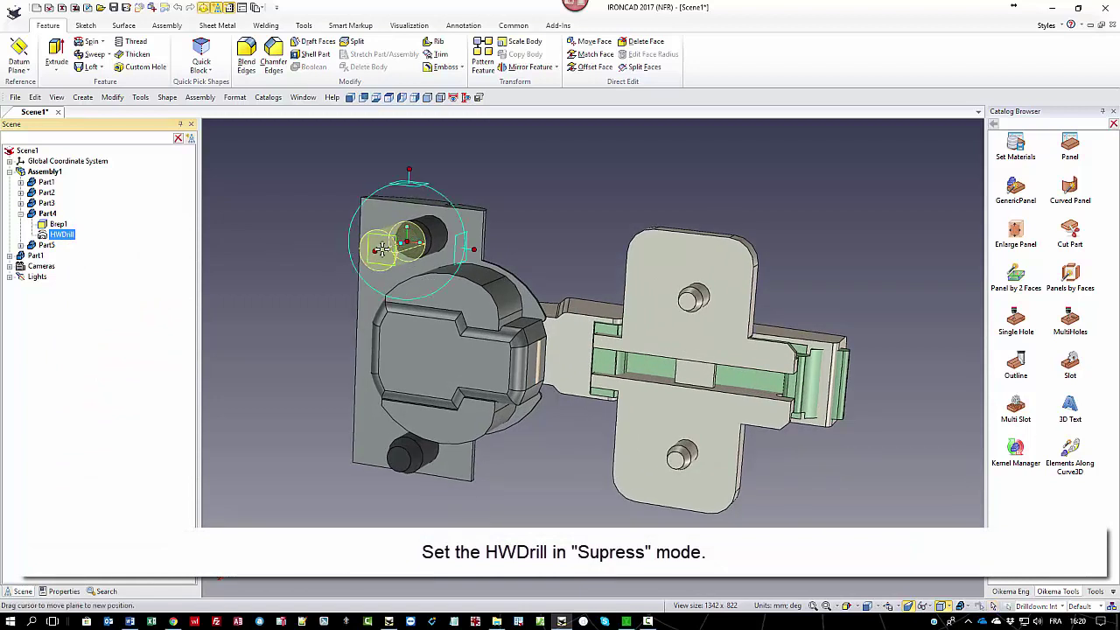
{"action": "right_click", "coordinate": [411, 244]}
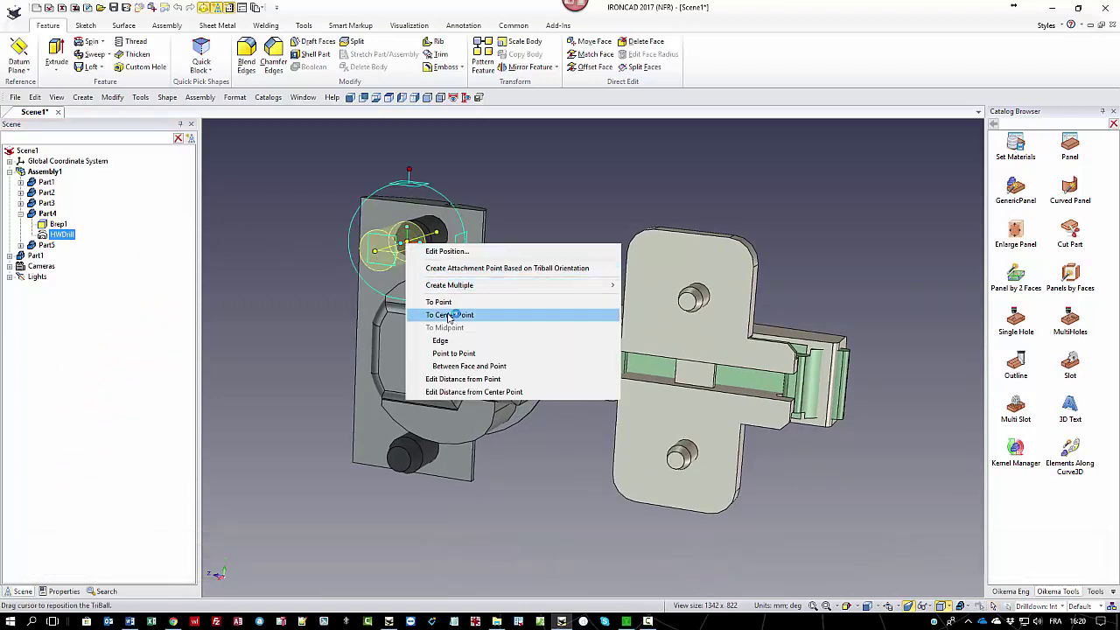
{"action": "left_click", "coordinate": [453, 314]}
{"action": "left_click", "coordinate": [450, 238]}
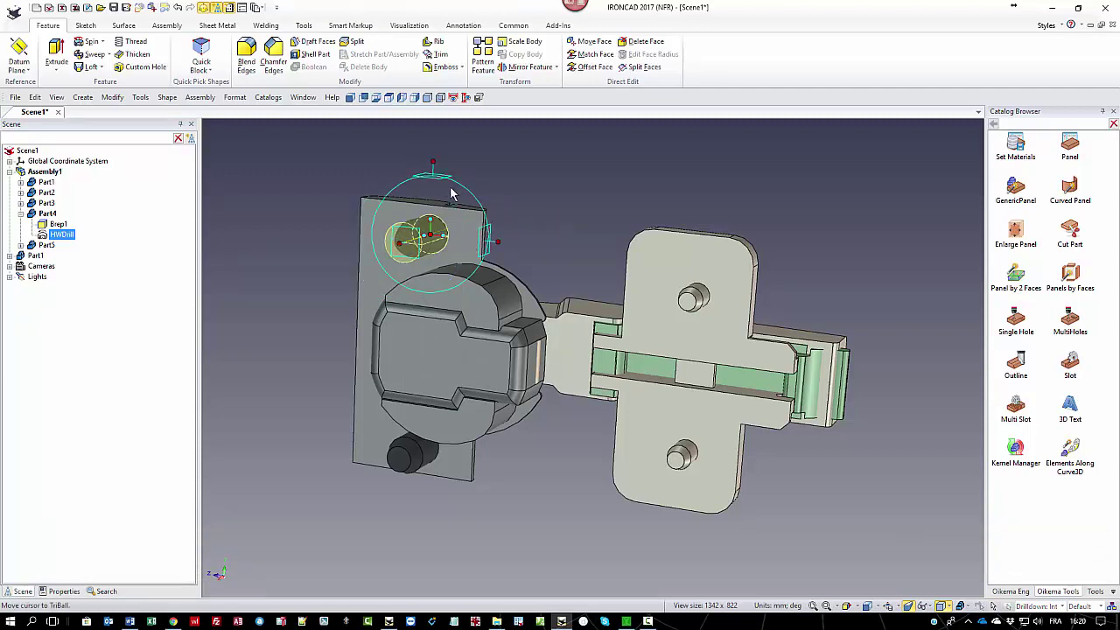
Step: Copy the HWDrill and snap the copy to the lower dowel's centre
{"action": "right_click_drag", "start_coordinate": [441, 162], "coordinate": [432, 163]}
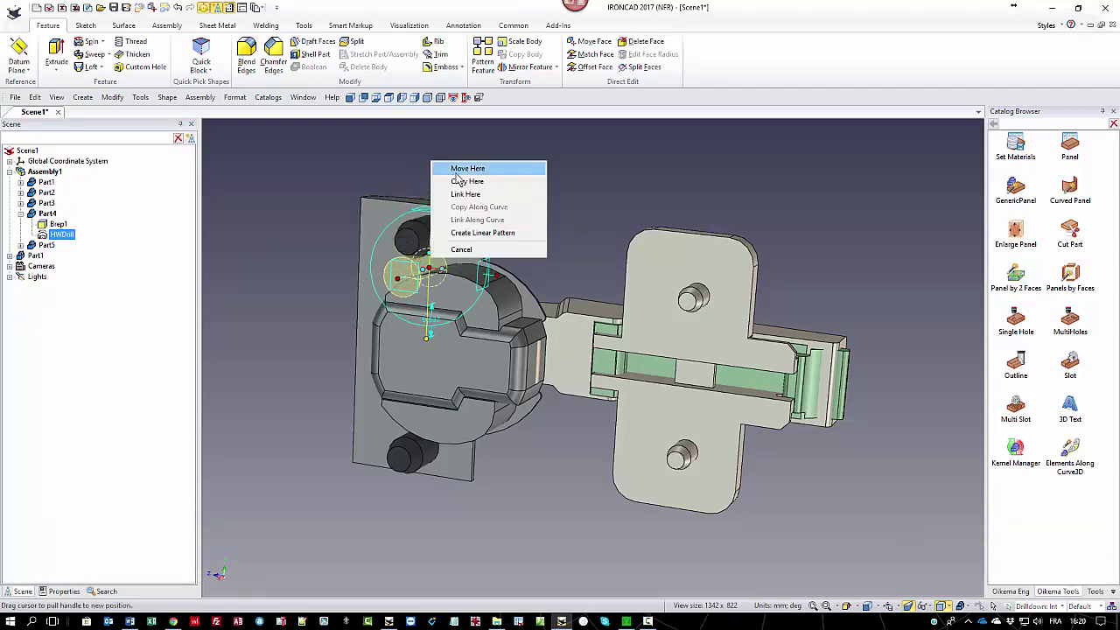
{"action": "left_click", "coordinate": [471, 183]}
{"action": "type", "text": "64"}
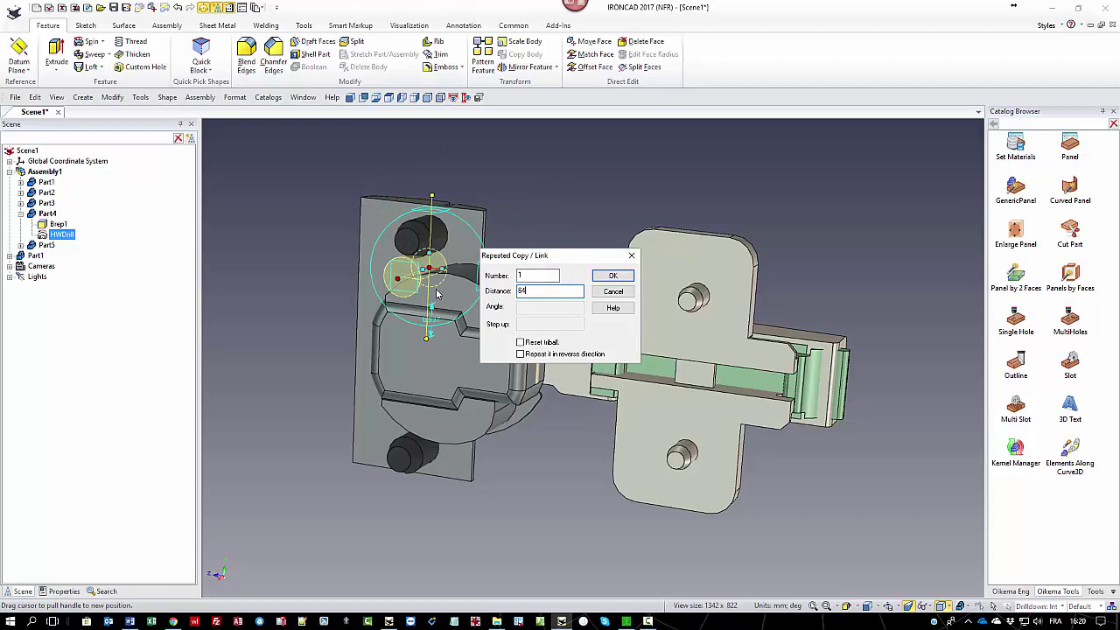
{"action": "key", "text": "Return"}
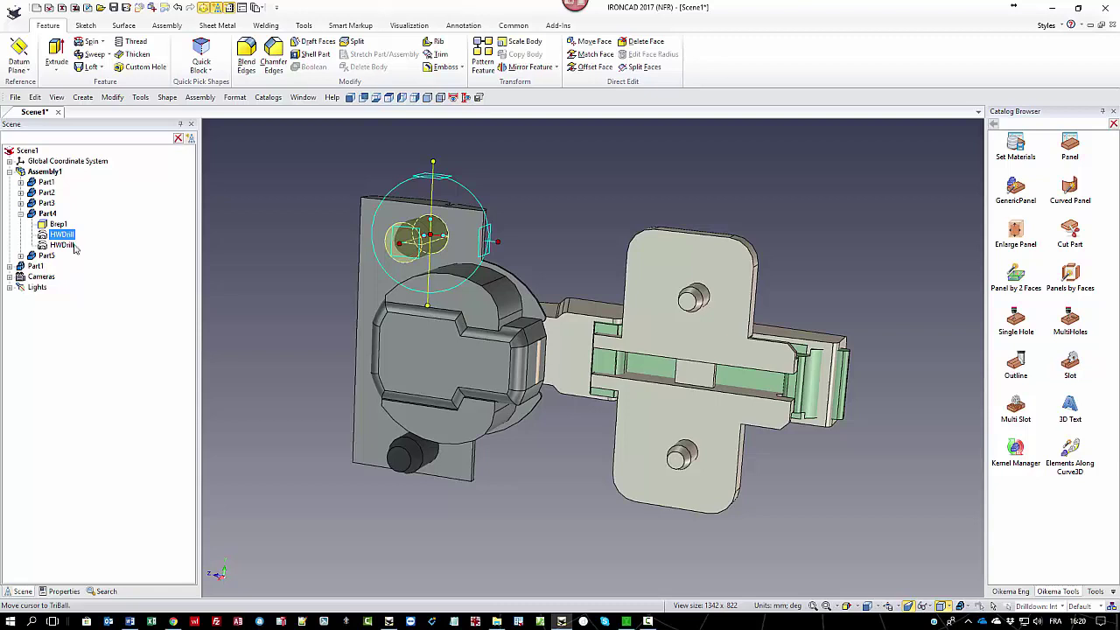
{"action": "left_click", "coordinate": [75, 247]}
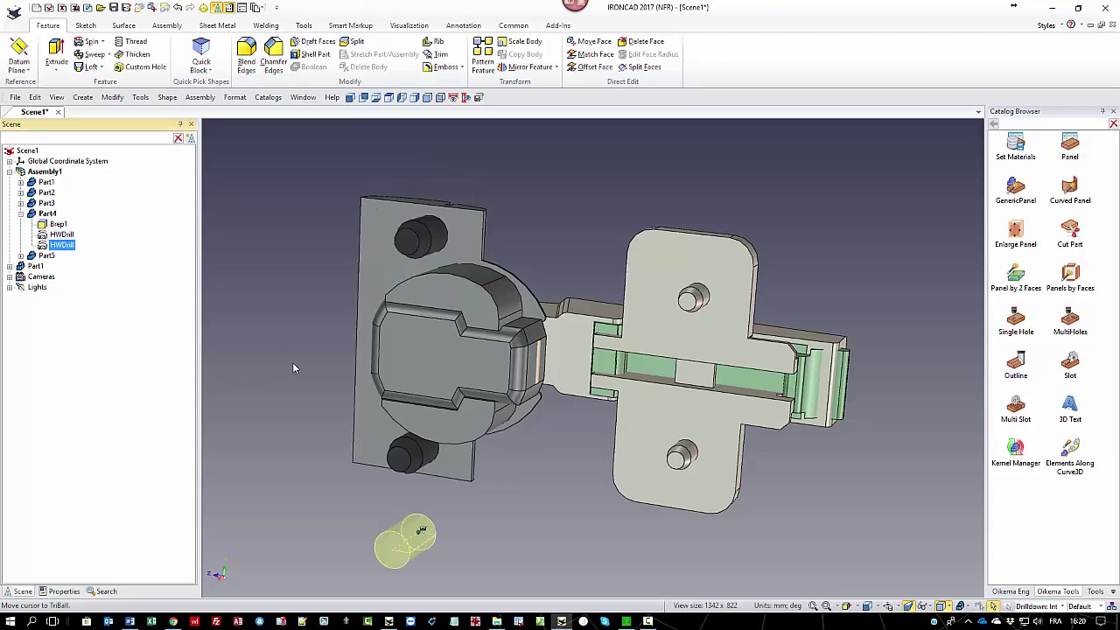
{"action": "key", "text": "F10"}
{"action": "right_click", "coordinate": [423, 537]}
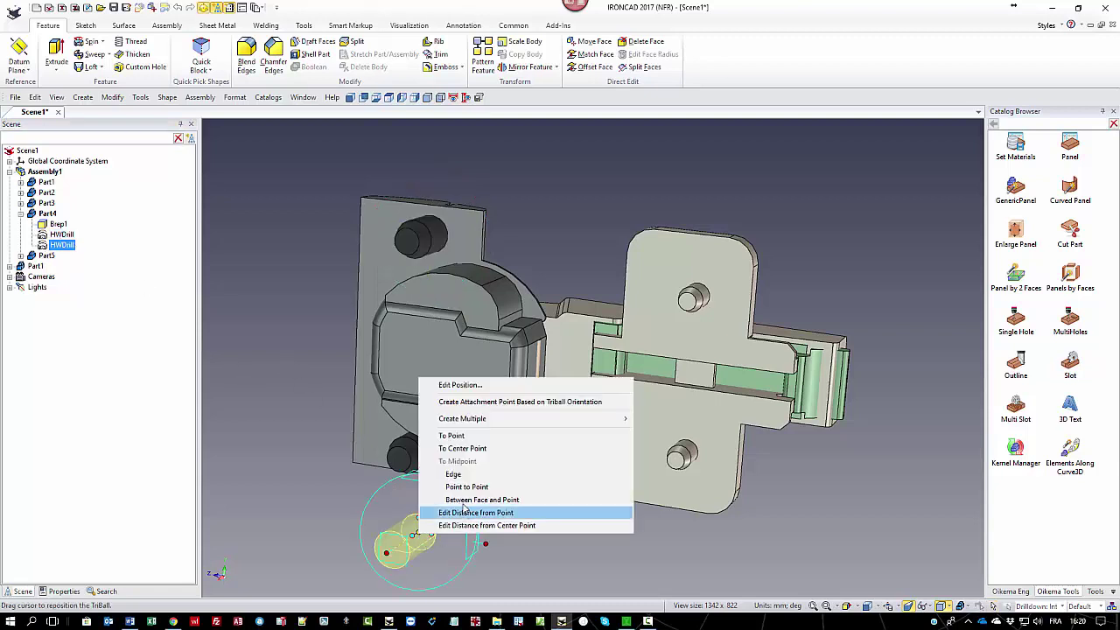
{"action": "left_click", "coordinate": [449, 450]}
{"action": "left_click", "coordinate": [437, 455]}
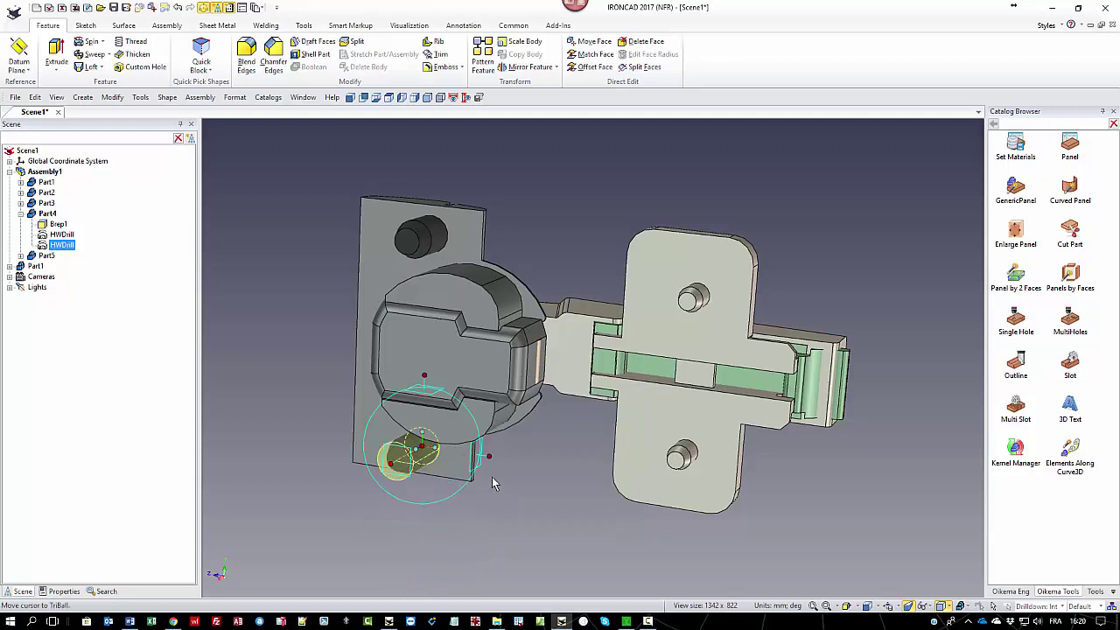
{"action": "left_click", "coordinate": [533, 204]}
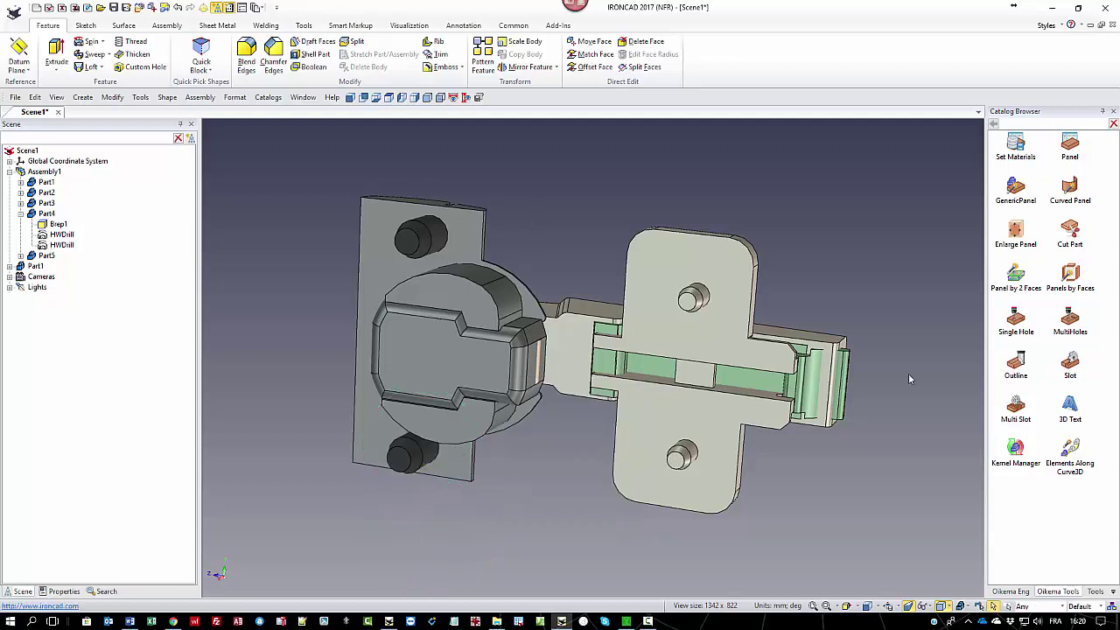
Step: Add a 35 mm-diameter, 15 mm-deep hole on the hinge cup face
{"action": "left_click_drag", "start_coordinate": [1016, 319], "coordinate": [444, 361]}
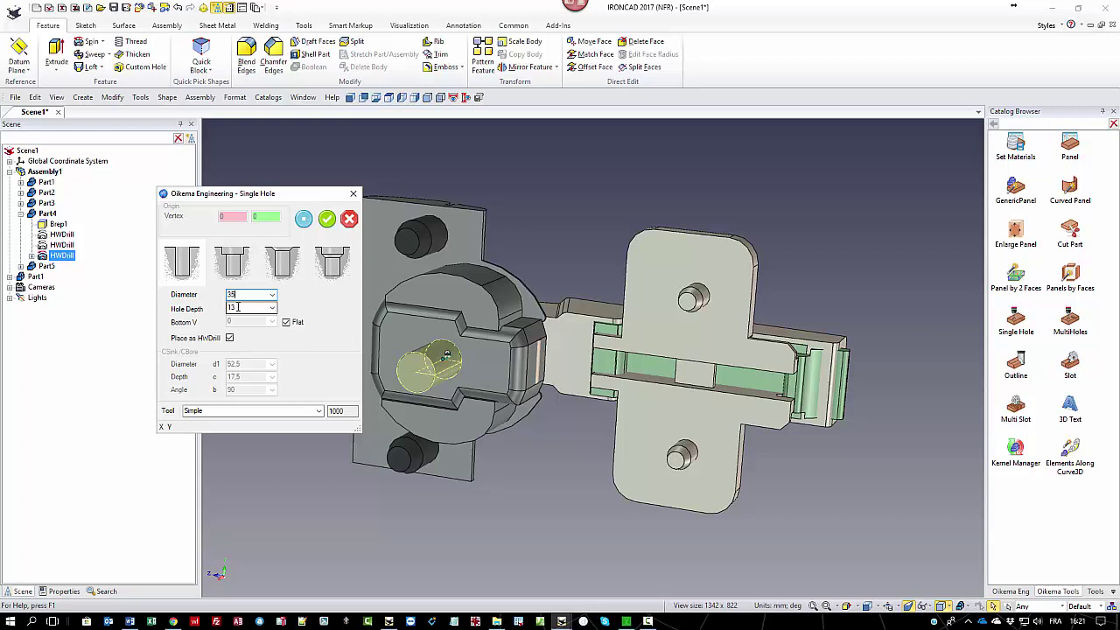
{"action": "key", "text": "Tab"}
{"action": "type", "text": "5"}
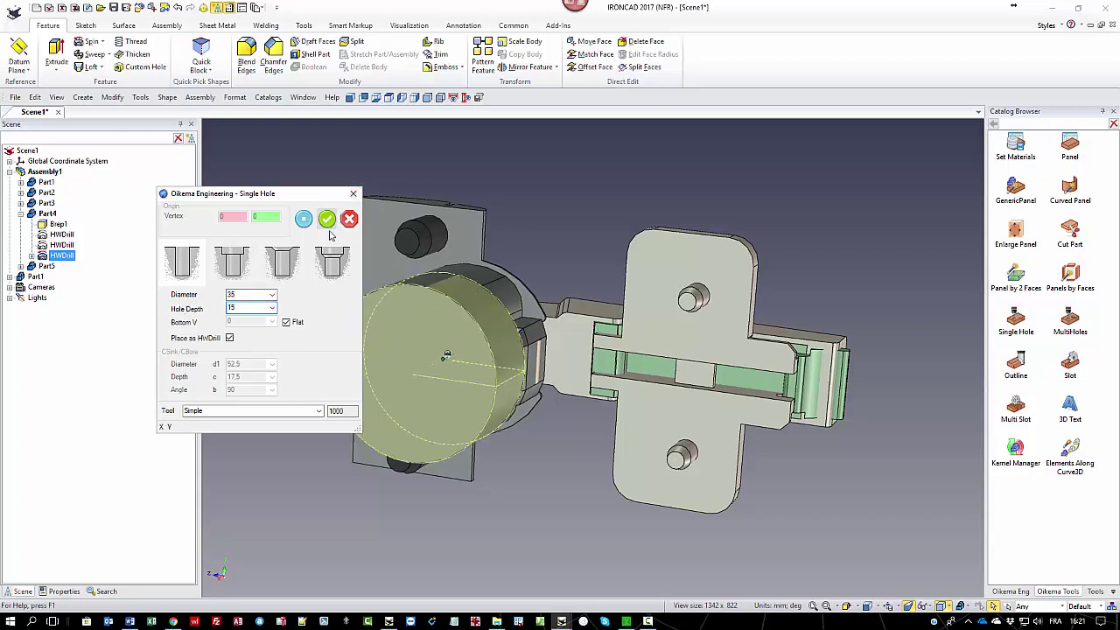
{"action": "left_click", "coordinate": [326, 218]}
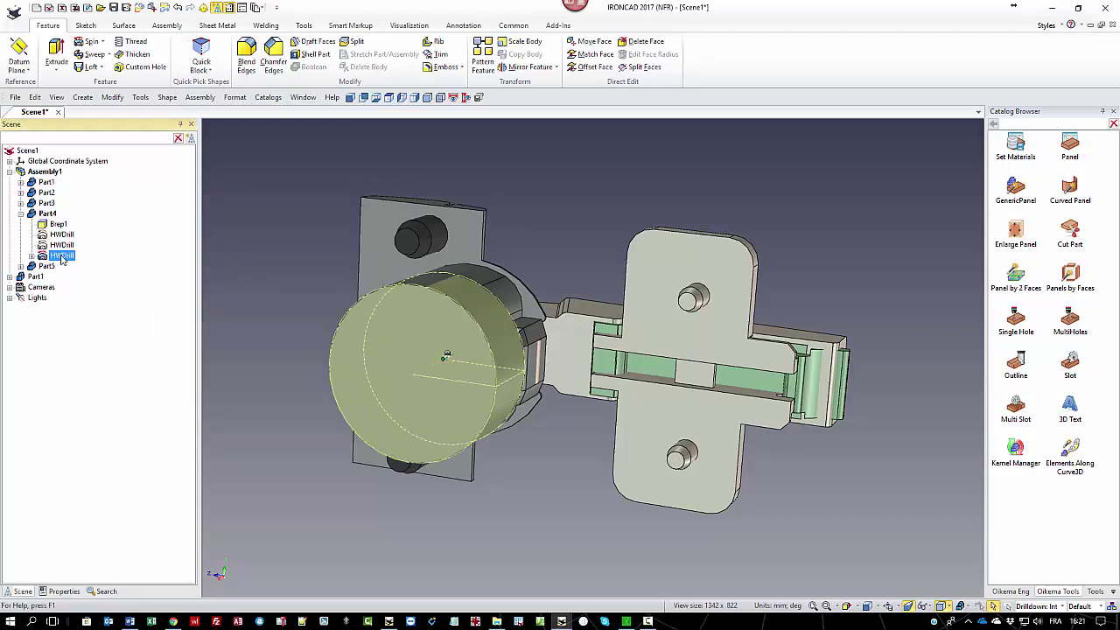
Step: Centre the new cup drill on the cup's circular edge
{"action": "right_click", "coordinate": [61, 255]}
{"action": "left_click", "coordinate": [103, 393]}
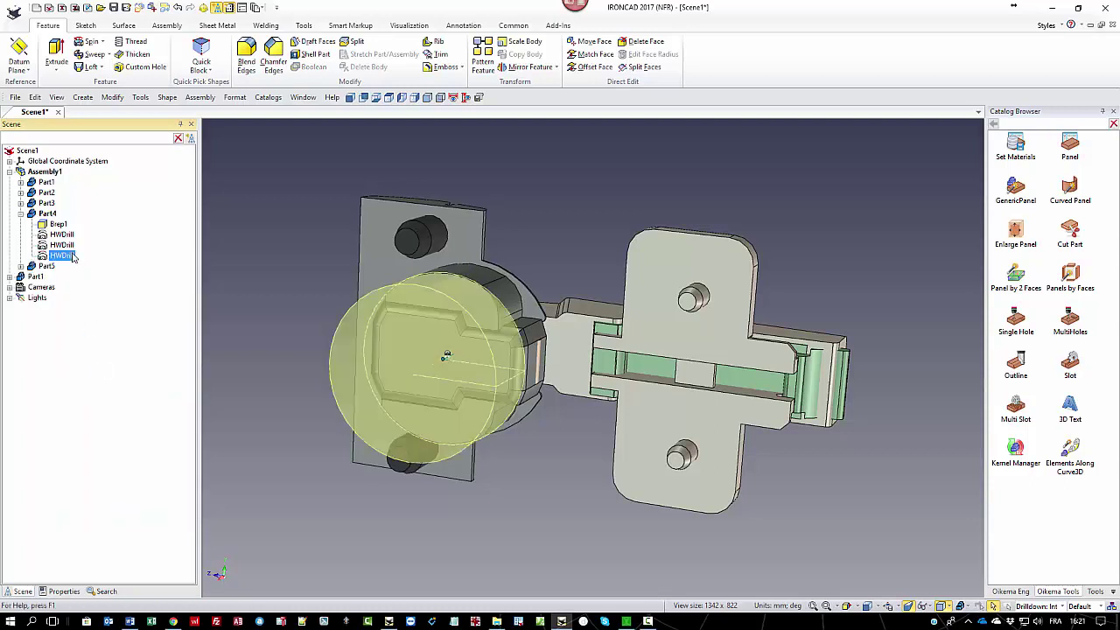
{"action": "key", "text": "F10"}
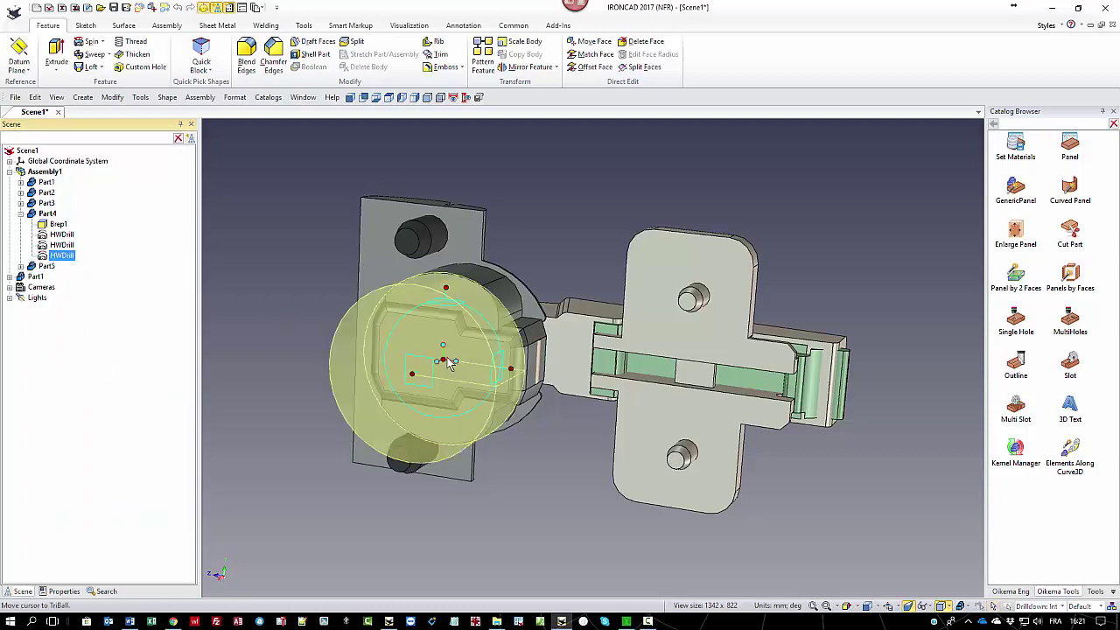
{"action": "right_click", "coordinate": [445, 355]}
{"action": "left_click", "coordinate": [474, 413]}
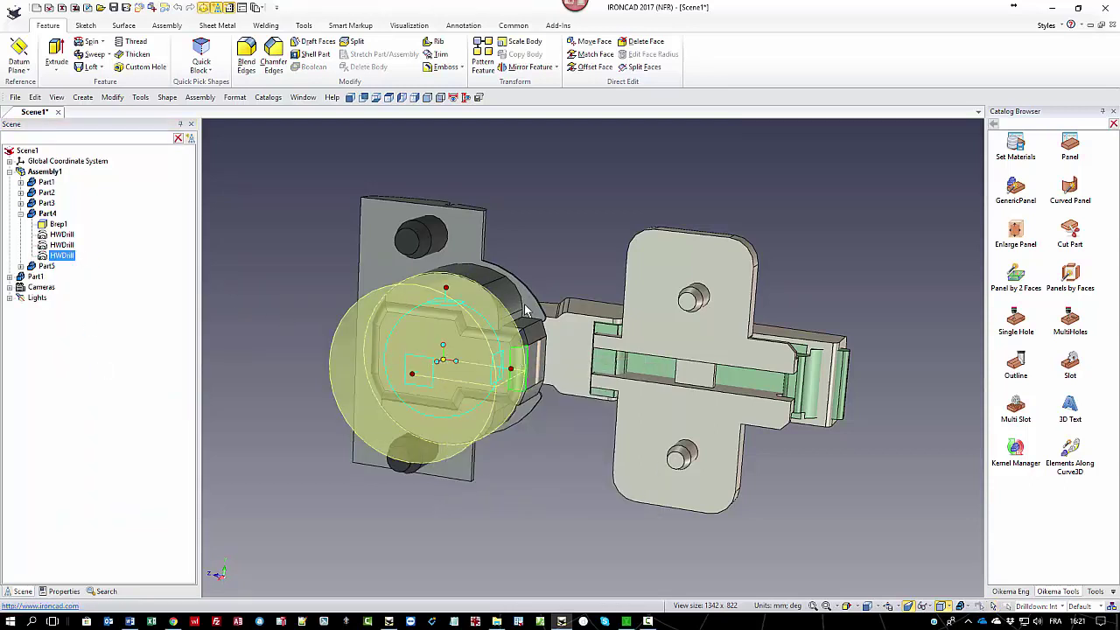
{"action": "left_click", "coordinate": [528, 293]}
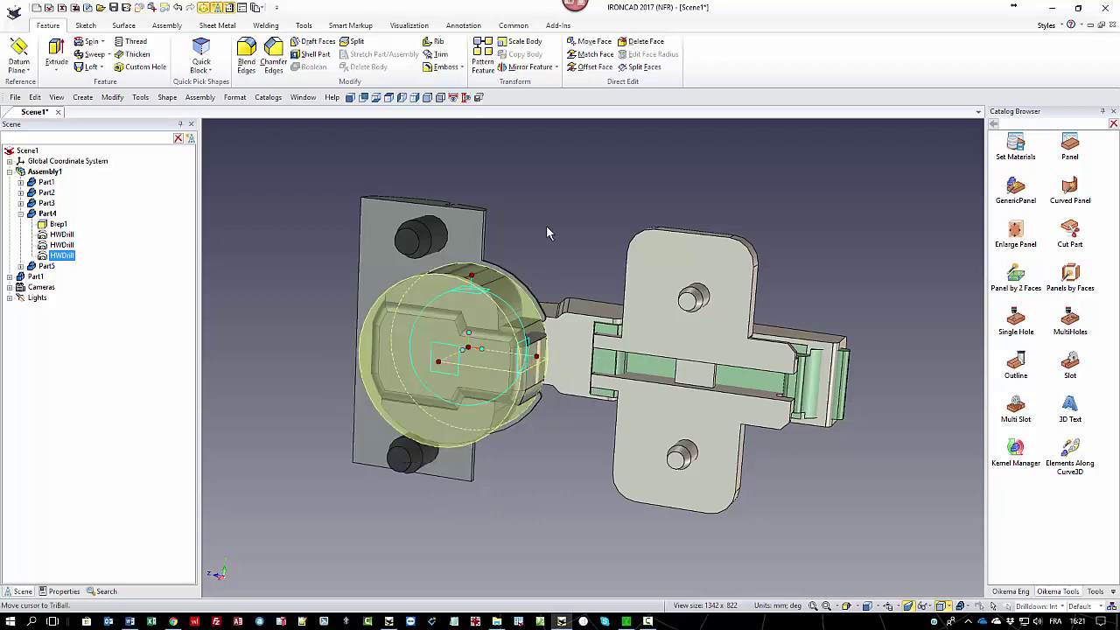
{"action": "left_click", "coordinate": [546, 226]}
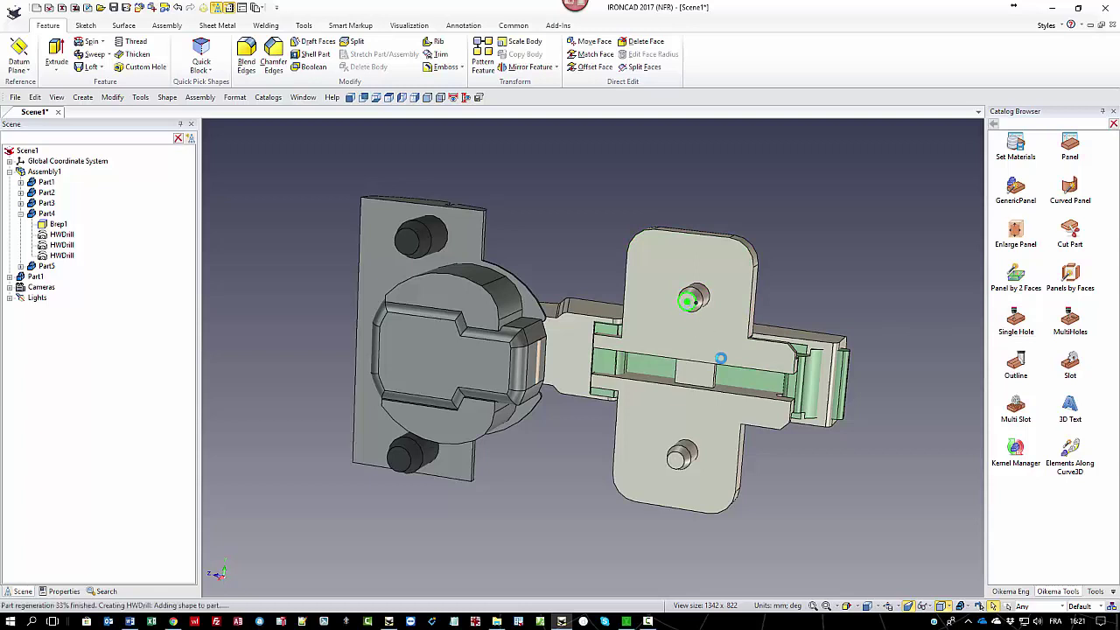
Step: Drill a 5 mm single hole, 13 deep, at the upper pin's circular edge
{"action": "left_click", "coordinate": [689, 301]}
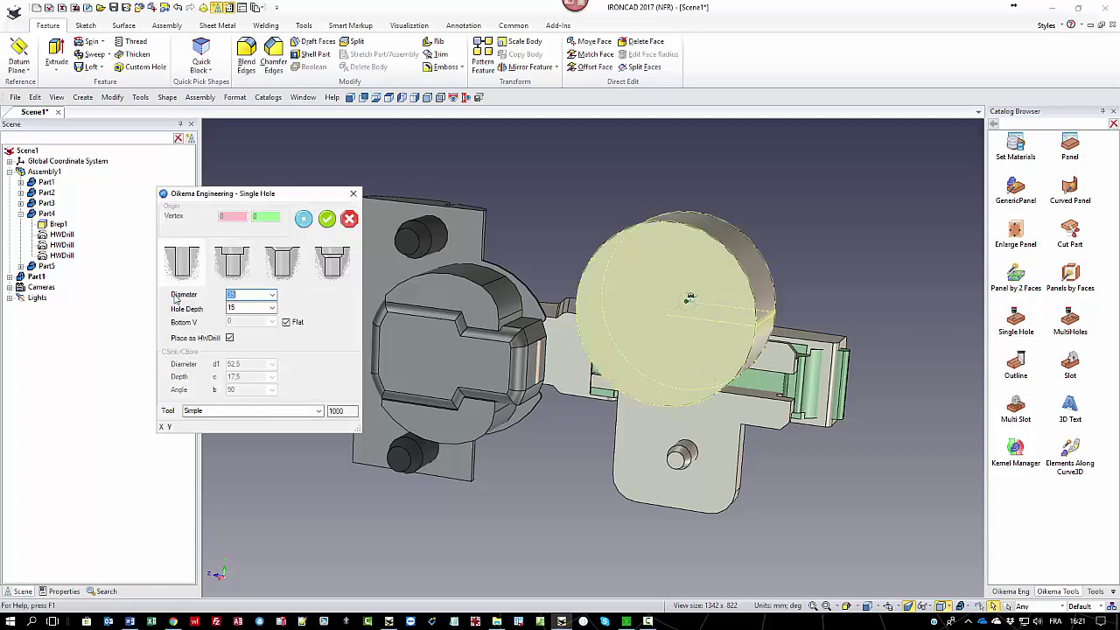
{"action": "type", "text": "5"}
{"action": "left_click_drag", "start_coordinate": [238, 307], "coordinate": [223, 308]}
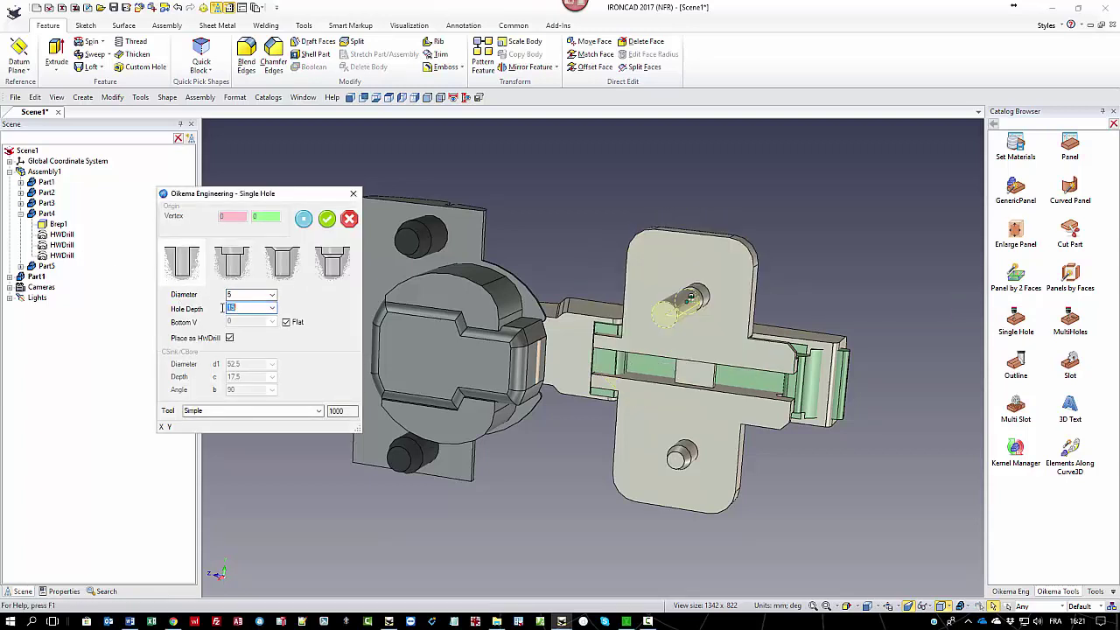
{"action": "type", "text": "13"}
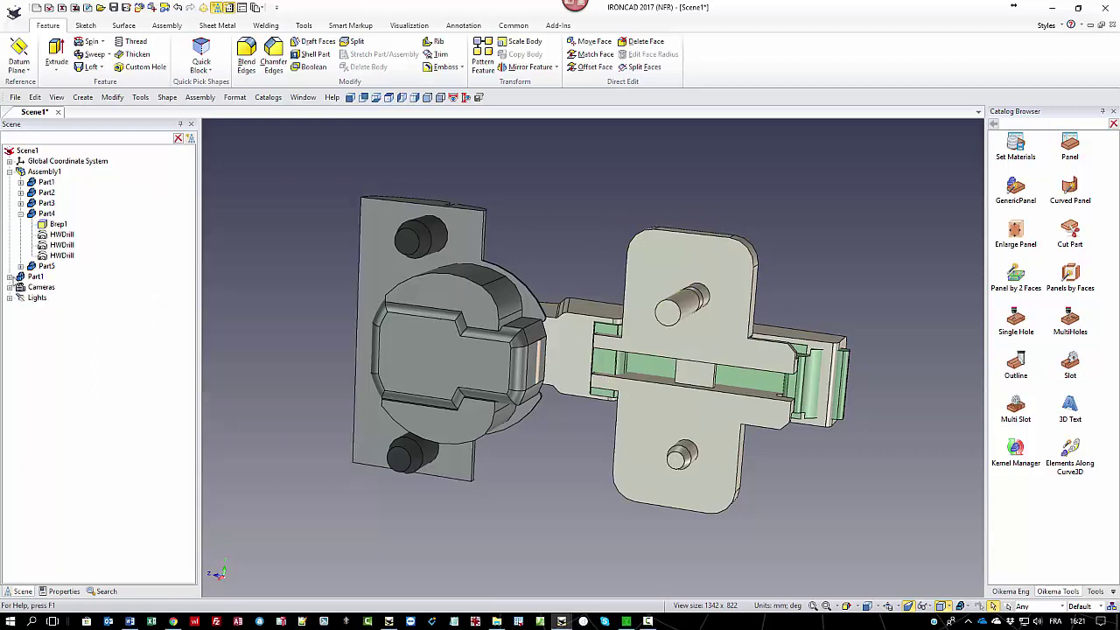
{"action": "left_click", "coordinate": [9, 277]}
Step: Copy the new hole down the plate with the TriBall to create a second drill hole
{"action": "left_click", "coordinate": [43, 298]}
{"action": "right_click", "coordinate": [44, 298]}
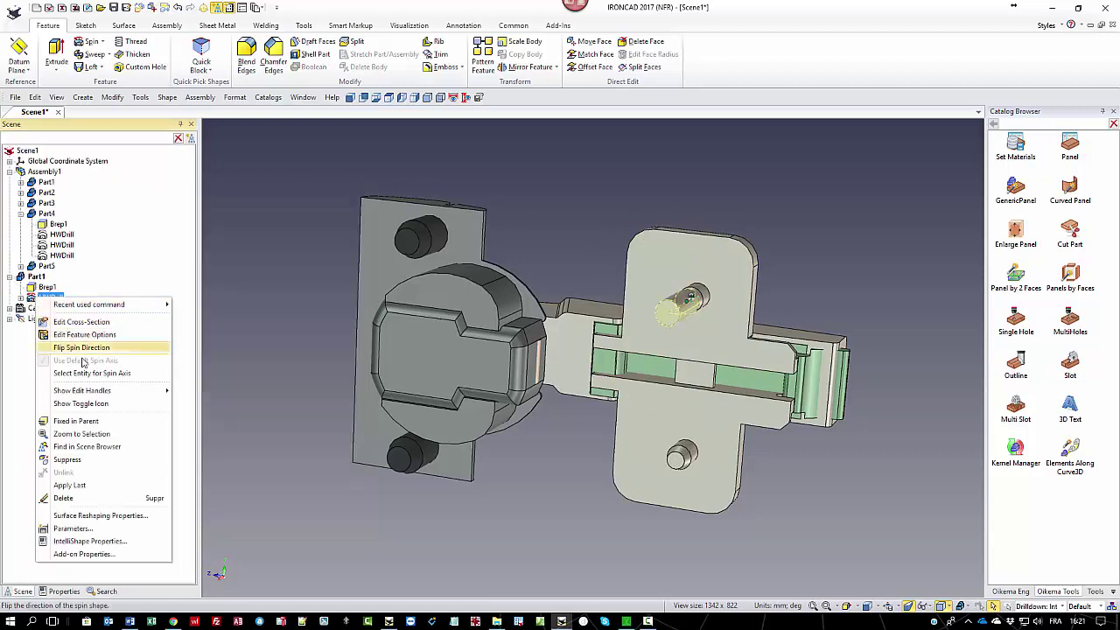
{"action": "left_click", "coordinate": [86, 446]}
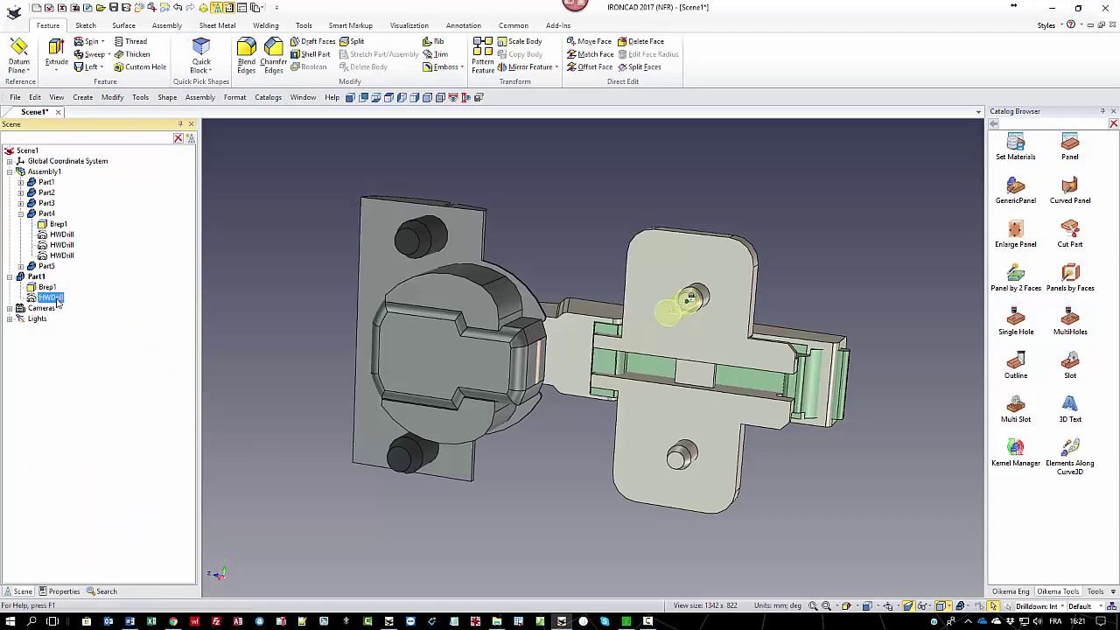
{"action": "key", "text": "F10"}
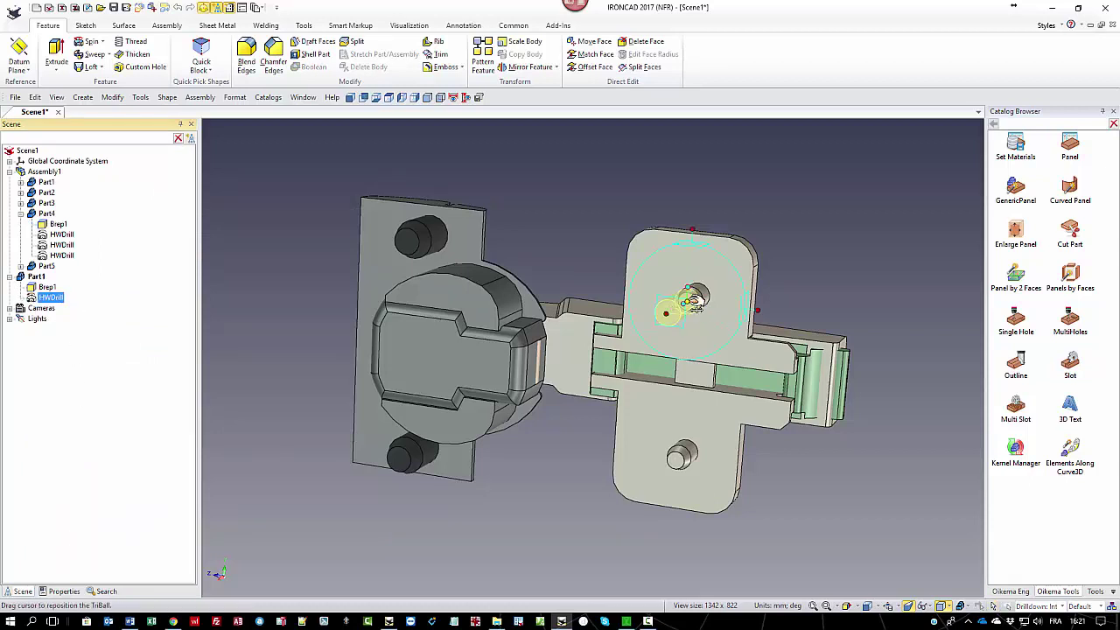
{"action": "right_click", "coordinate": [700, 302]}
{"action": "left_click", "coordinate": [727, 319]}
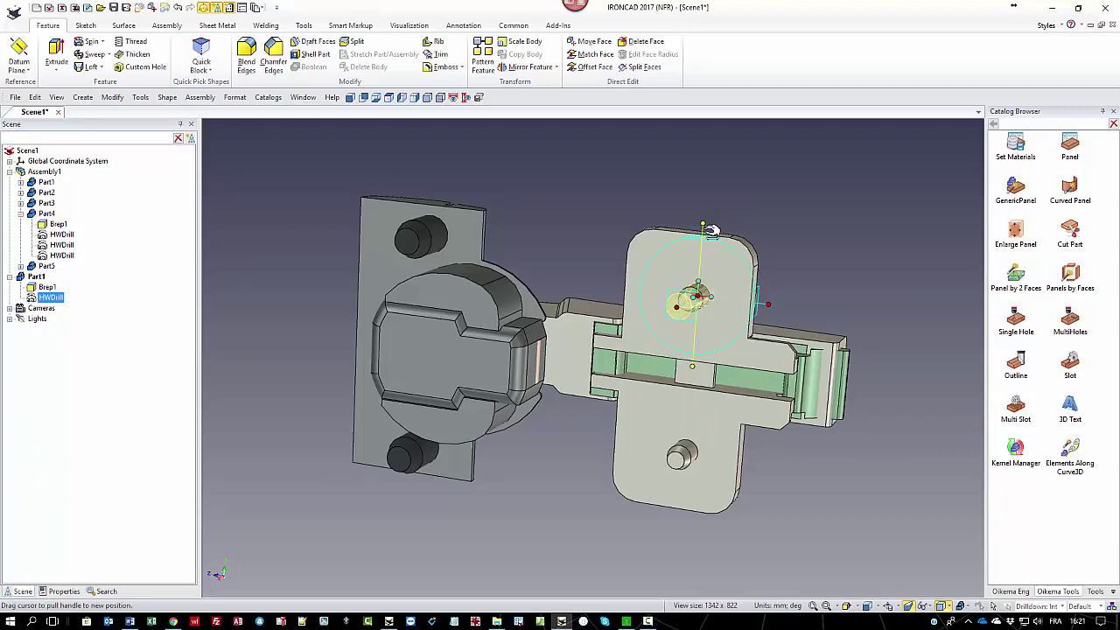
{"action": "right_click_drag", "start_coordinate": [711, 226], "coordinate": [711, 235]}
{"action": "left_click", "coordinate": [735, 244]}
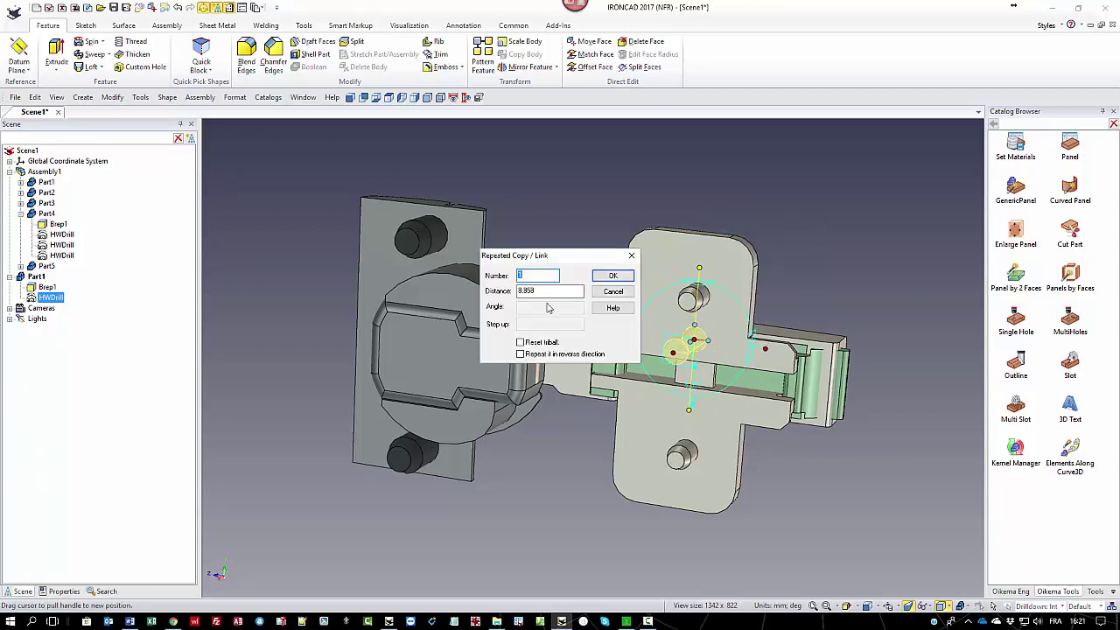
{"action": "key", "text": "Tab"}
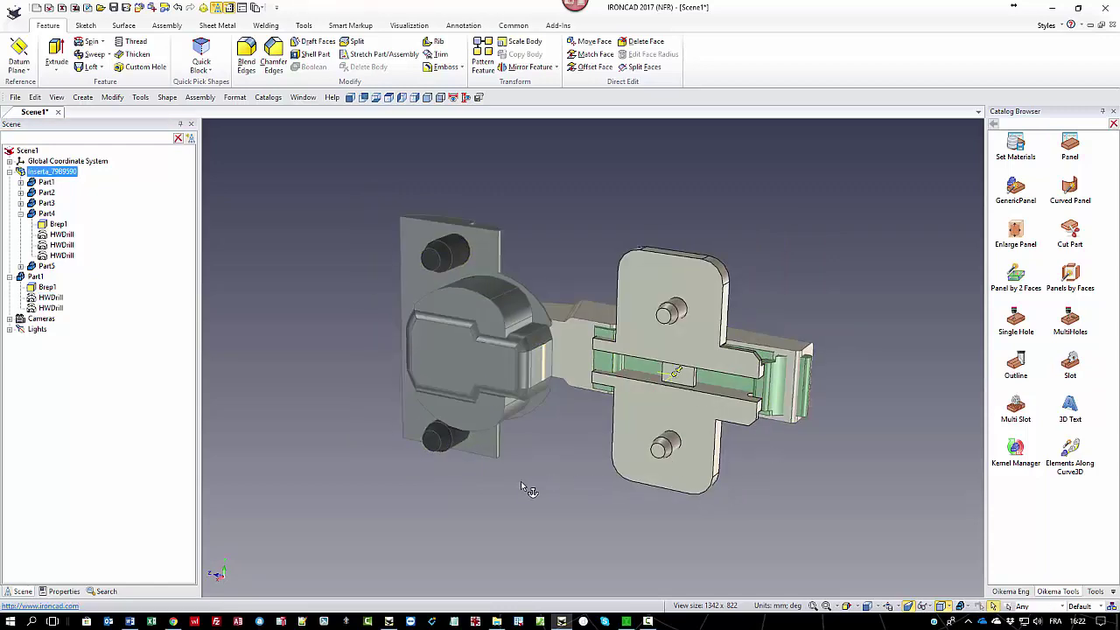
Step: Snap the assembly anchor to the centre point of the round cup
{"action": "middle_click_drag", "start_coordinate": [521, 485], "coordinate": [661, 474]}
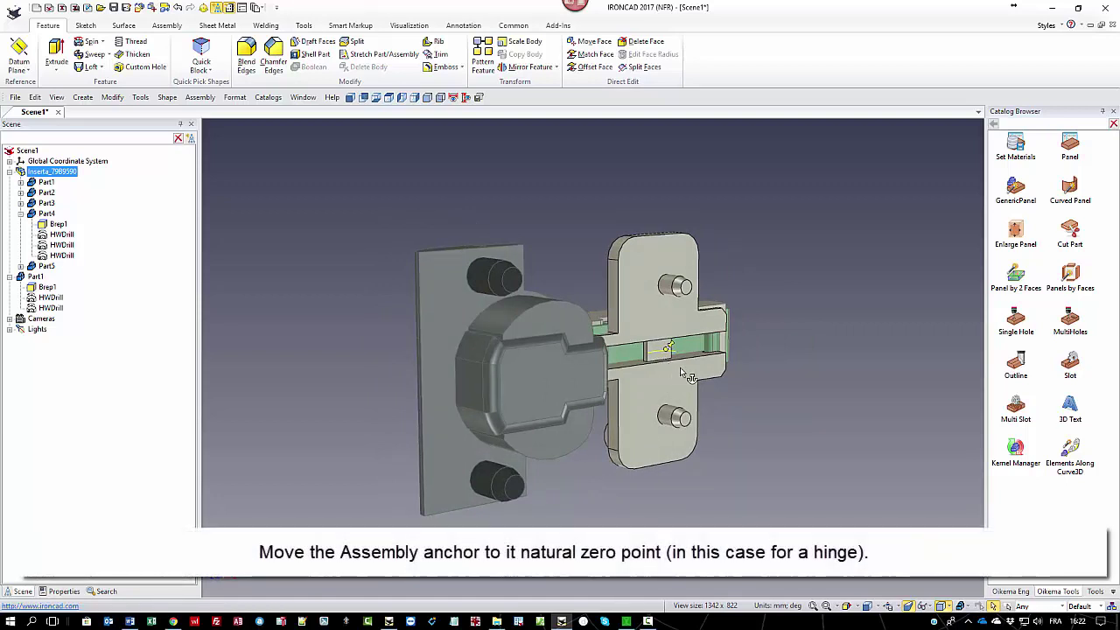
{"action": "key", "text": "F10"}
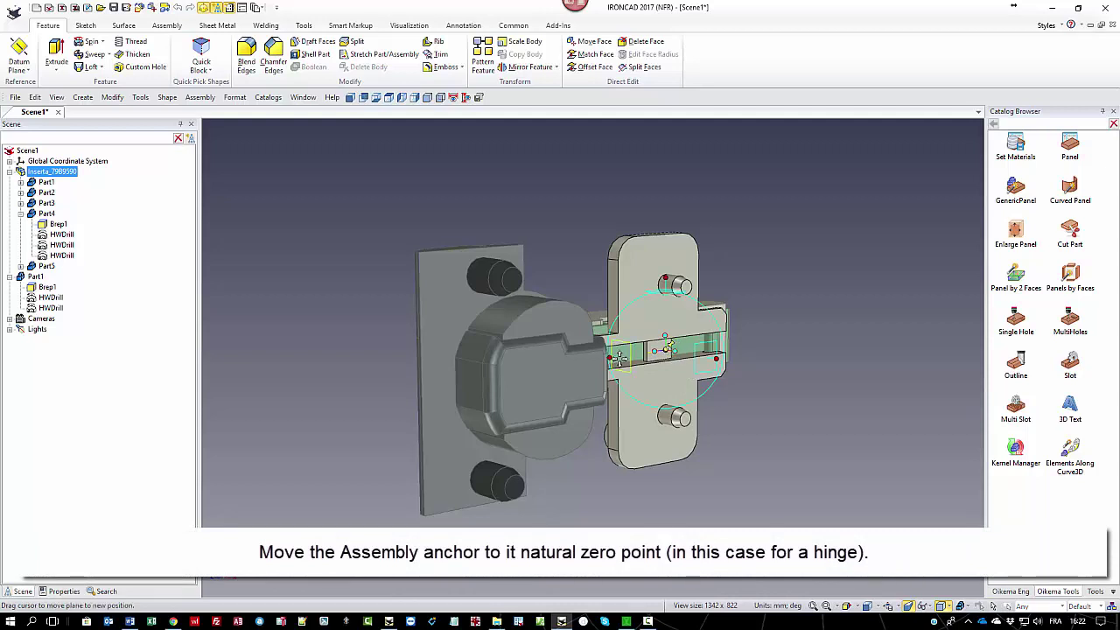
{"action": "right_click", "coordinate": [671, 350]}
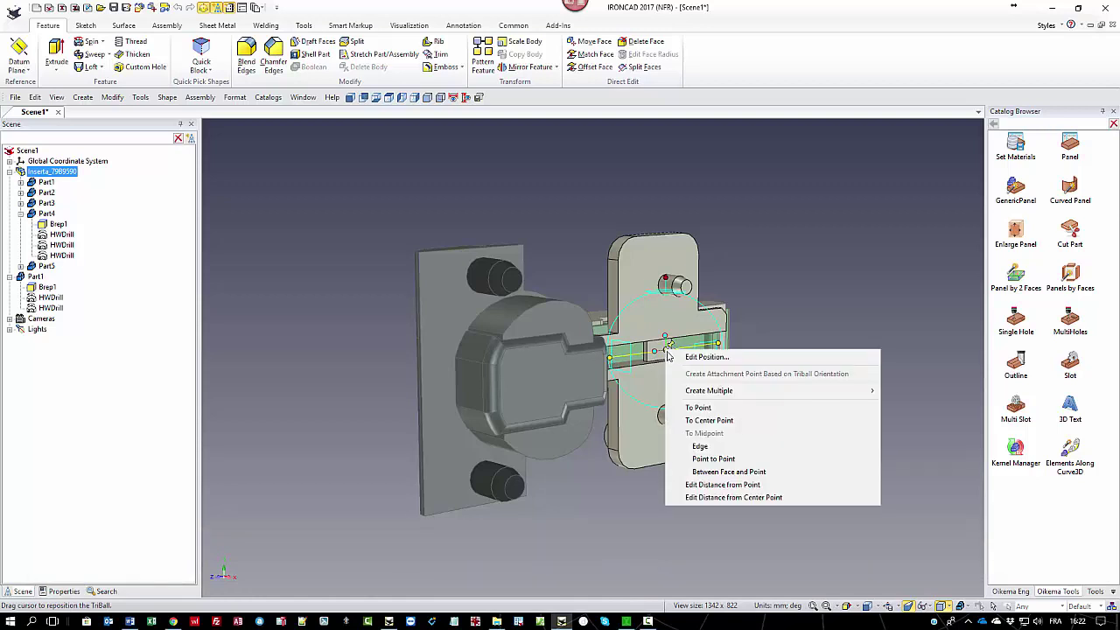
{"action": "left_click", "coordinate": [700, 418]}
{"action": "left_click", "coordinate": [479, 319]}
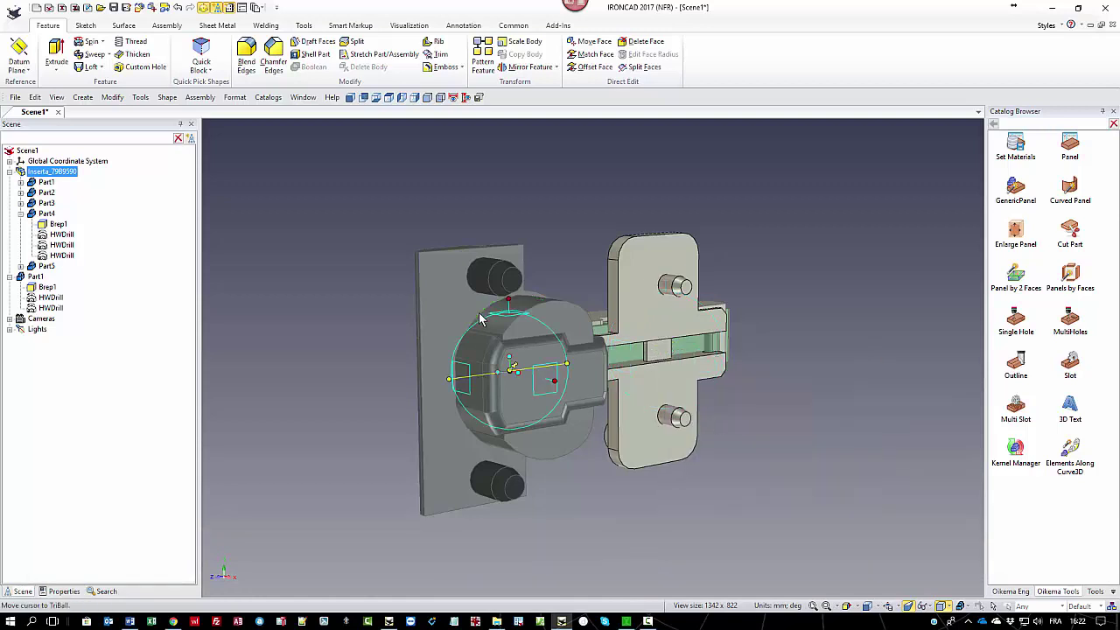
Step: Offset the anchor 21.5 mm sideways along the hinge
{"action": "mouse_move", "coordinate": [671, 494]}
{"action": "middle_mouse_down"}
{"action": "mouse_move", "coordinate": [705, 502]}
{"action": "mouse_move", "coordinate": [846, 467]}
{"action": "mouse_move", "coordinate": [885, 485]}
{"action": "middle_mouse_up"}
{"action": "middle_click_drag", "start_coordinate": [744, 424], "coordinate": [653, 287]}
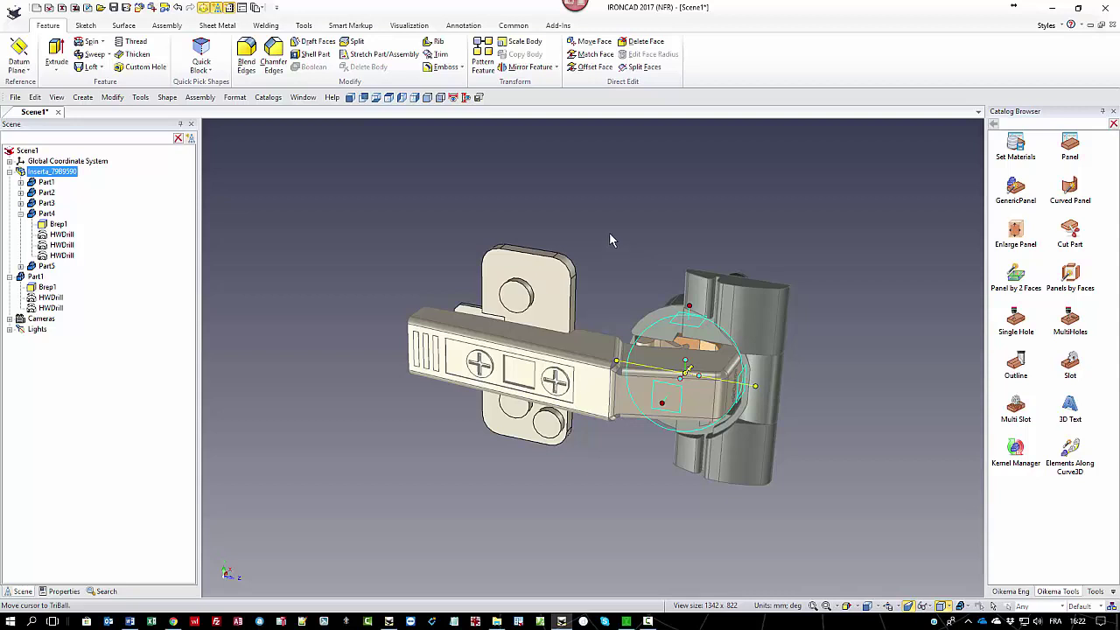
{"action": "right_click_drag", "start_coordinate": [760, 386], "coordinate": [751, 385]}
{"action": "left_click", "coordinate": [781, 396]}
{"action": "type", "text": "21.5"}
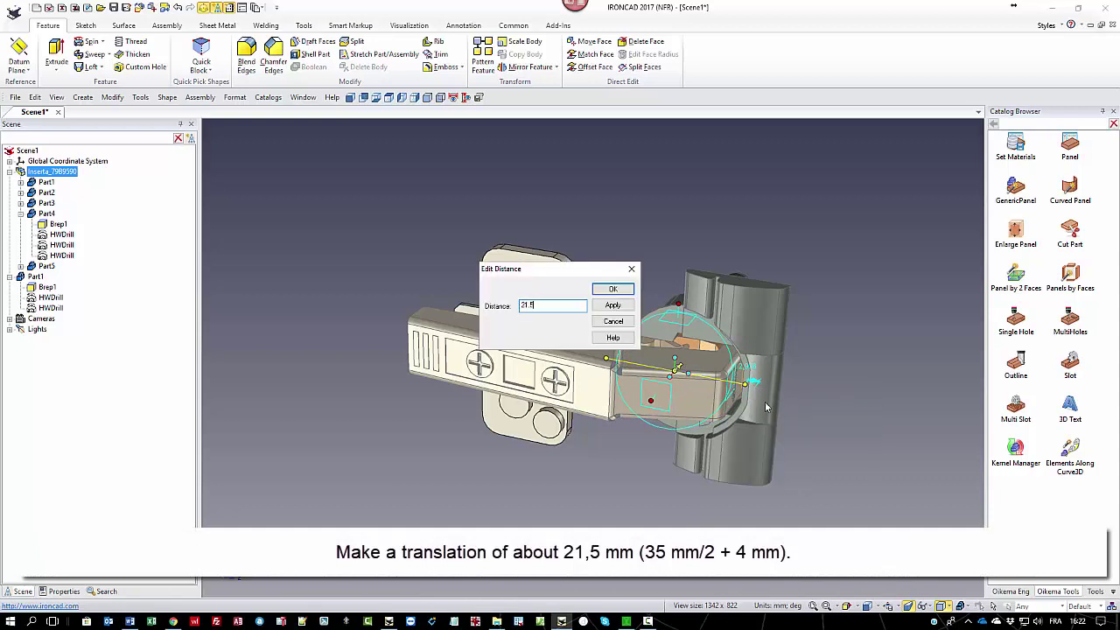
{"action": "key", "text": "Return"}
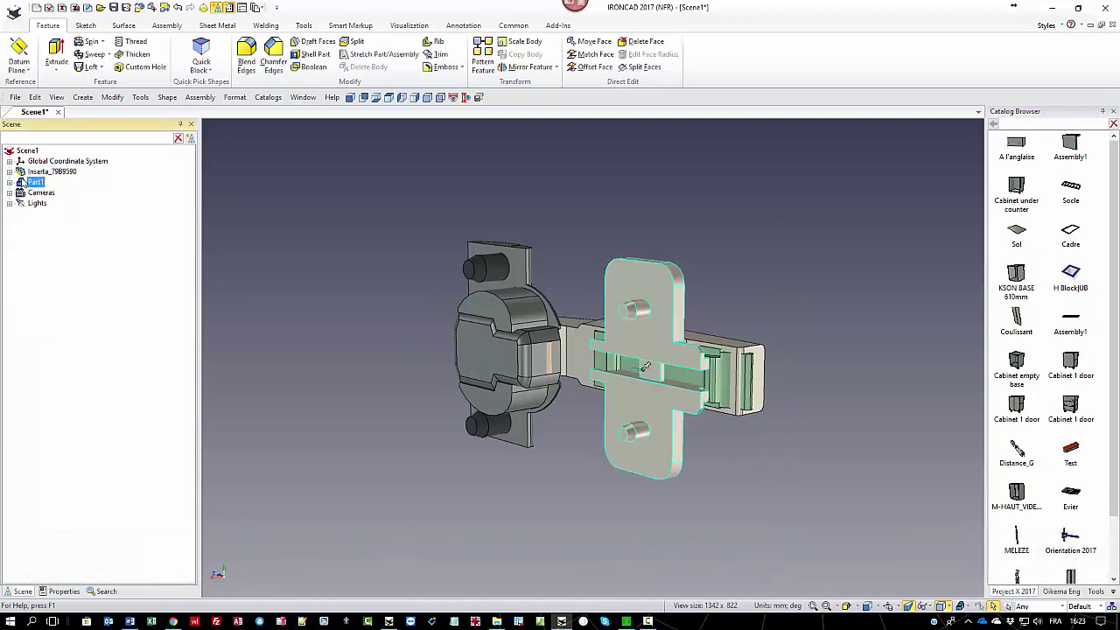
{"action": "left_click", "coordinate": [10, 171]}
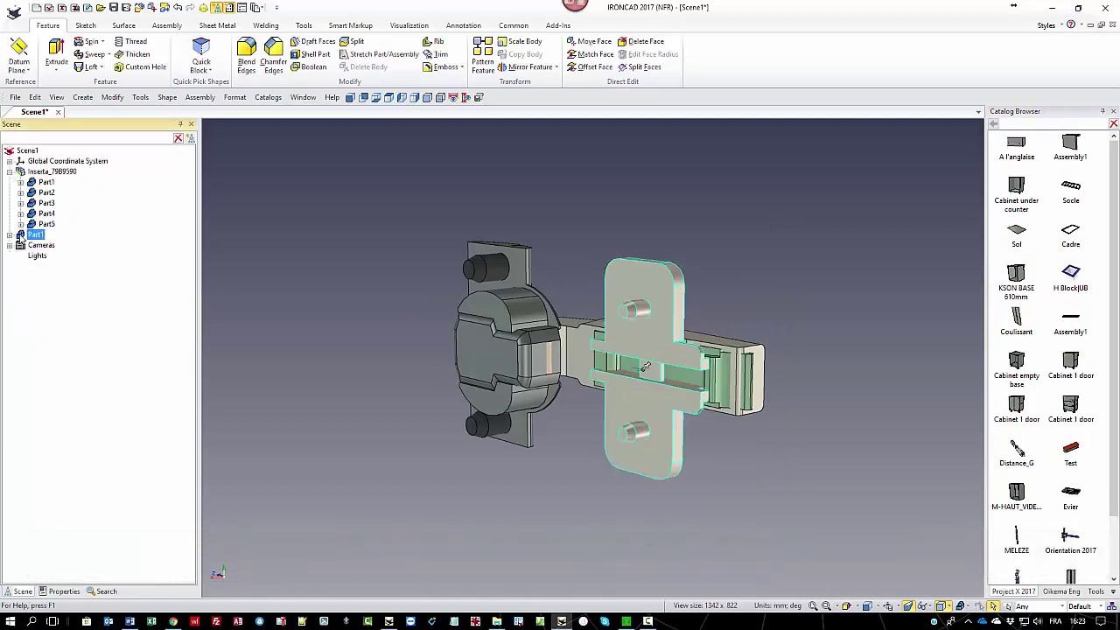
Step: Move Part1 into Inseta_79B9590, add the orientation feature, and nest the hinge under Assieme110
{"action": "left_click_drag", "start_coordinate": [646, 366], "coordinate": [58, 184]}
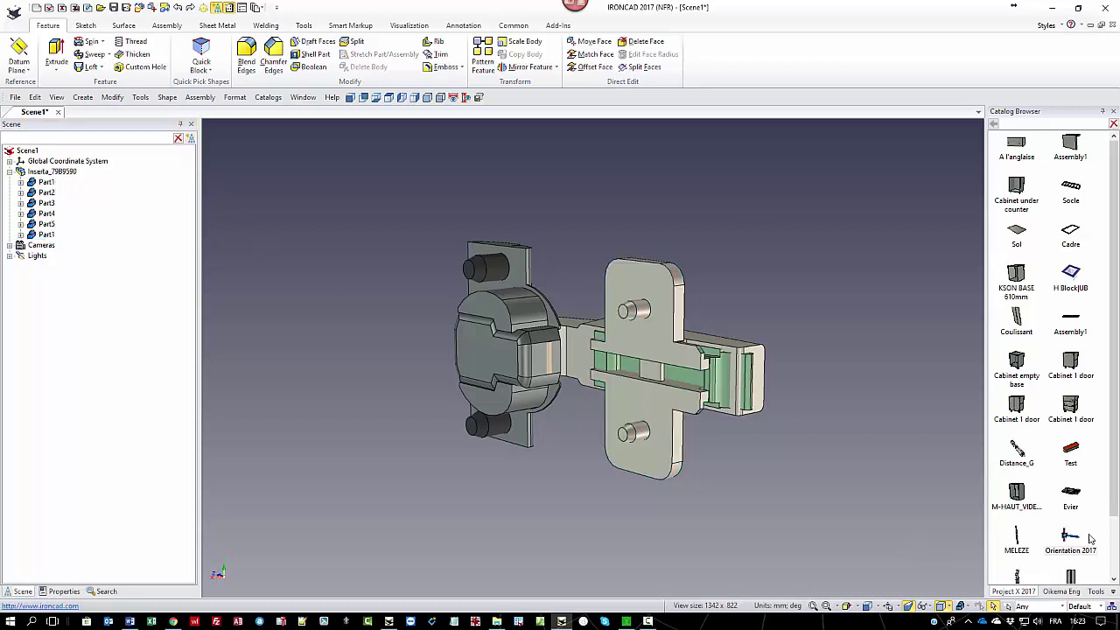
{"action": "left_click_drag", "start_coordinate": [900, 352], "coordinate": [780, 228]}
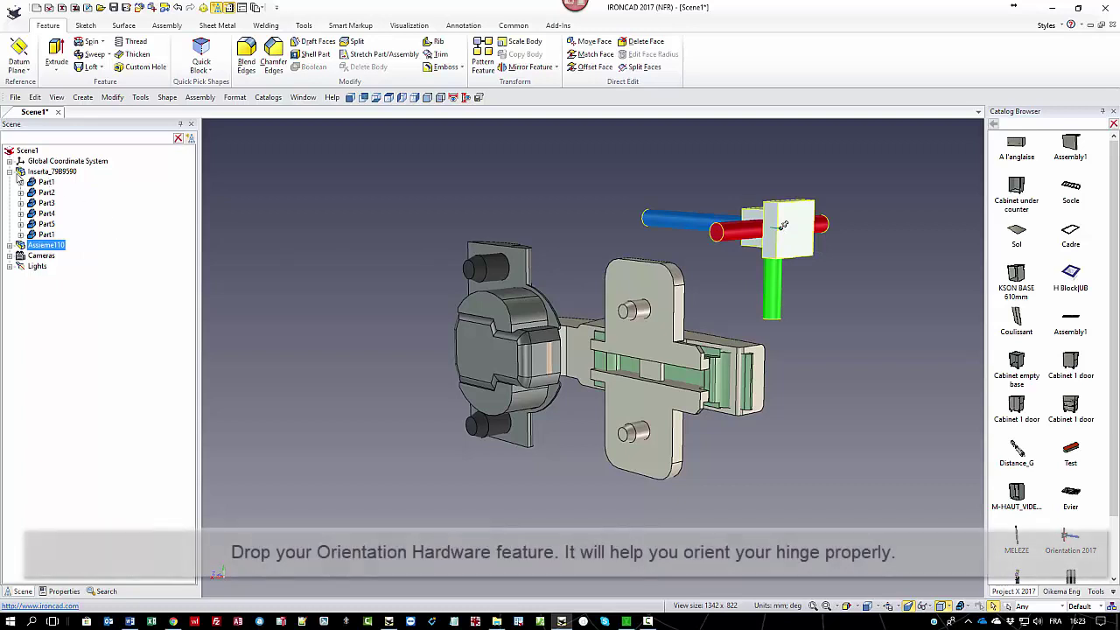
{"action": "left_click", "coordinate": [10, 172]}
{"action": "left_click", "coordinate": [10, 182]}
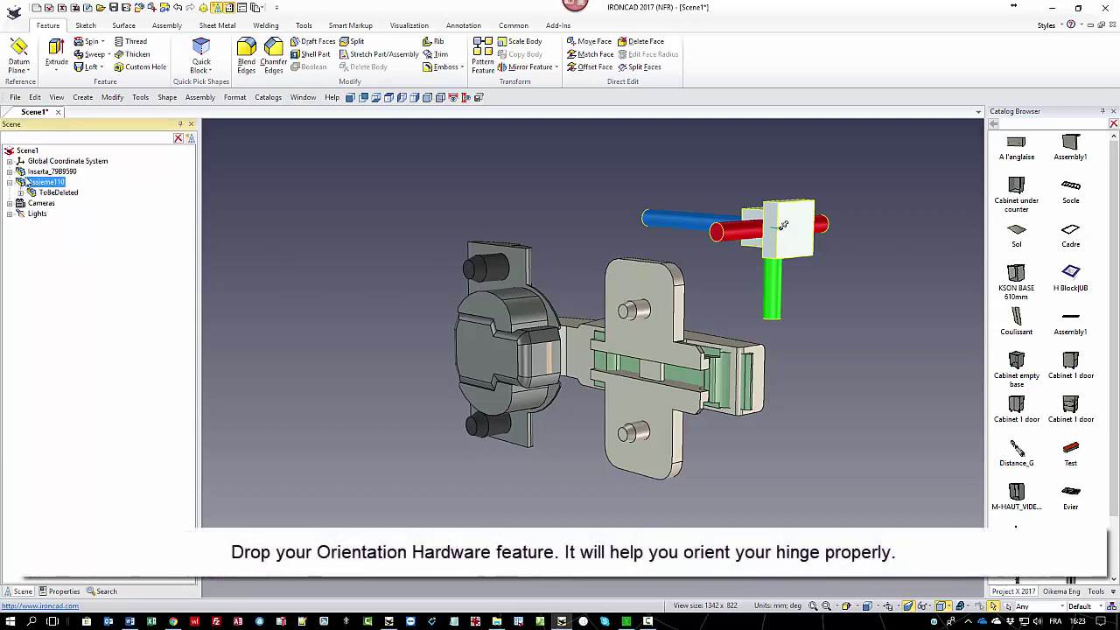
{"action": "left_click", "coordinate": [31, 171]}
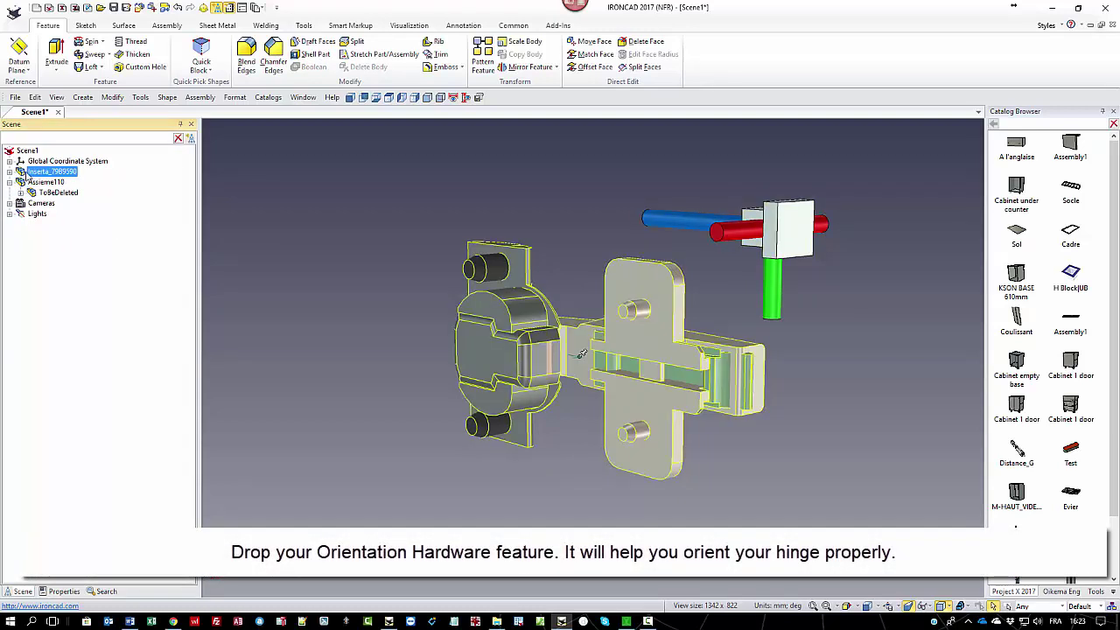
{"action": "left_click_drag", "start_coordinate": [33, 178], "coordinate": [41, 193]}
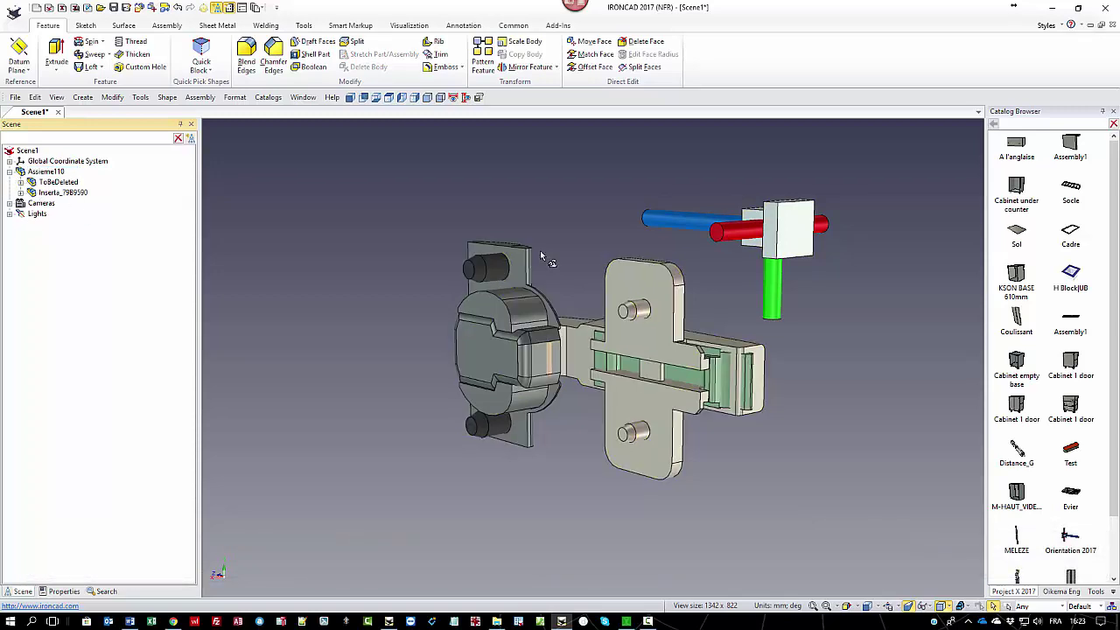
Step: Bring the orientation block into view and select only the Inserta_79B9590 hinge part
{"action": "middle_click_drag", "start_coordinate": [825, 348], "coordinate": [763, 376]}
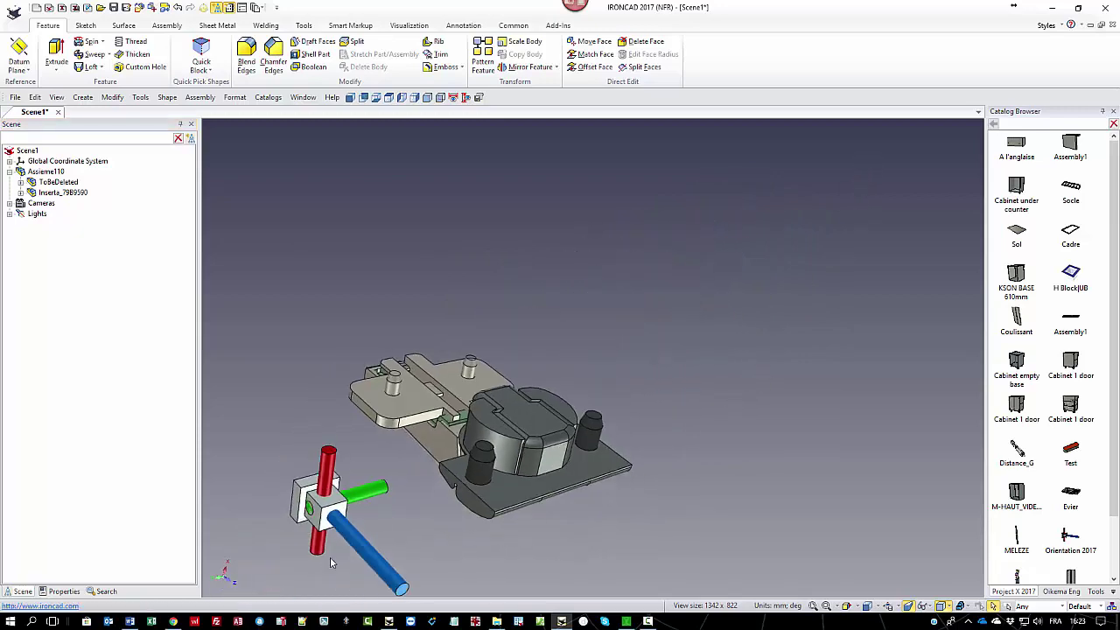
{"action": "mouse_move", "coordinate": [762, 376]}
{"action": "middle_mouse_down"}
{"action": "mouse_move", "coordinate": [690, 467]}
{"action": "mouse_move", "coordinate": [386, 350]}
{"action": "mouse_move", "coordinate": [470, 321]}
{"action": "middle_mouse_up"}
{"action": "scroll", "coordinate": [470, 322], "scroll_direction": "up", "scroll_amount": 2}
{"action": "scroll", "coordinate": [447, 333], "scroll_direction": "up", "scroll_amount": 2}
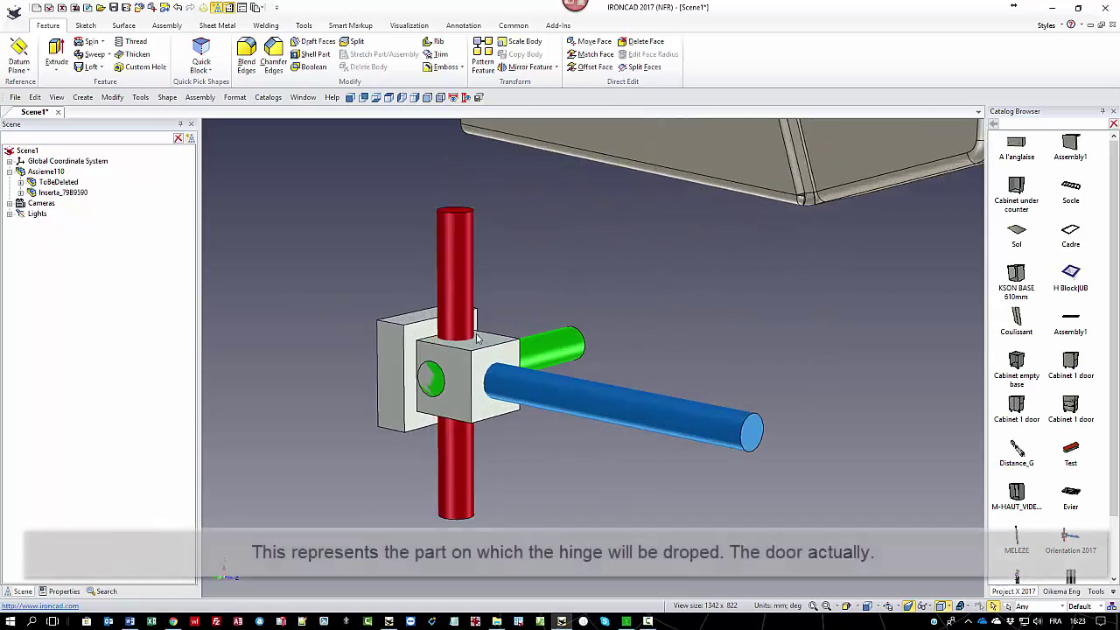
{"action": "scroll", "coordinate": [429, 337], "scroll_direction": "up", "scroll_amount": 2}
{"action": "scroll", "coordinate": [407, 344], "scroll_direction": "up", "scroll_amount": 1}
{"action": "left_click", "coordinate": [408, 343]}
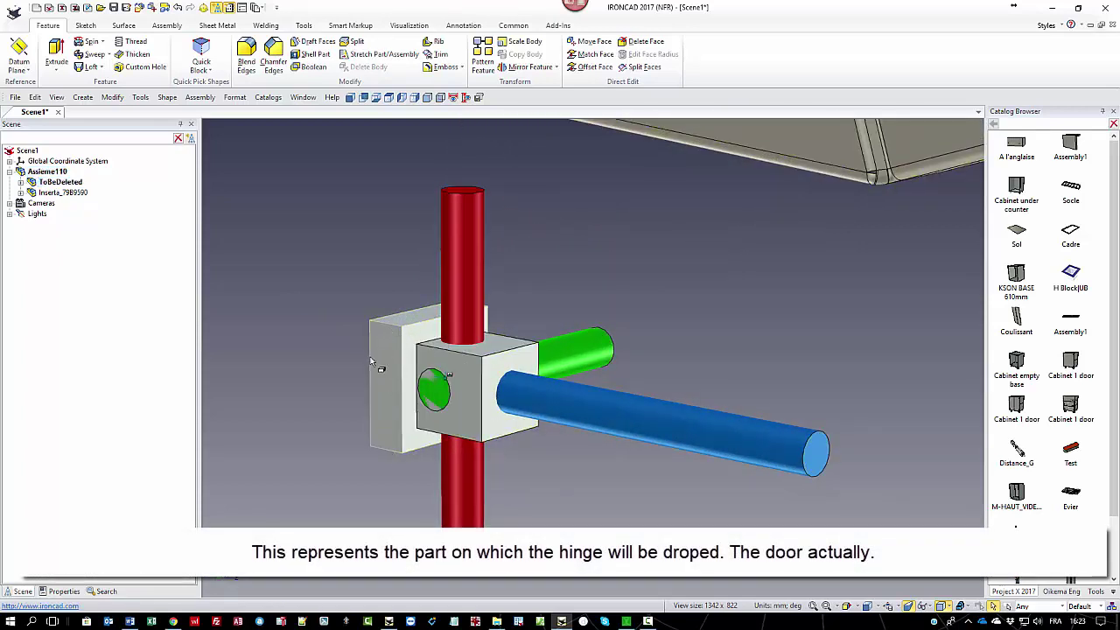
{"action": "scroll", "coordinate": [653, 270], "scroll_direction": "up", "scroll_amount": 2}
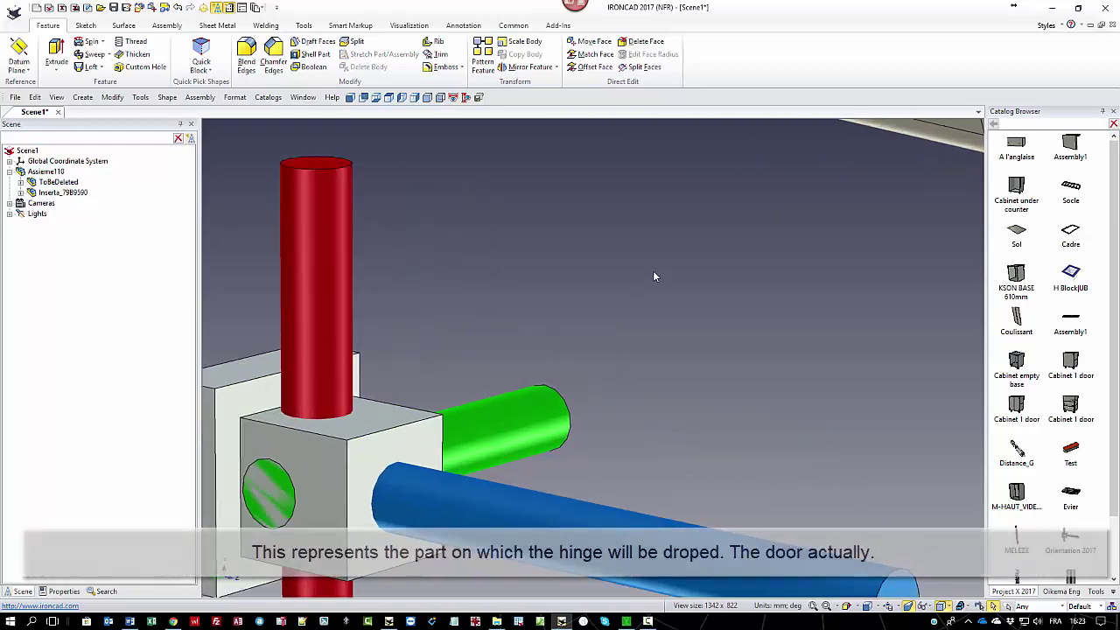
{"action": "scroll", "coordinate": [653, 271], "scroll_direction": "down", "scroll_amount": 4}
{"action": "scroll", "coordinate": [653, 270], "scroll_direction": "down", "scroll_amount": 2}
{"action": "left_click", "coordinate": [680, 245]}
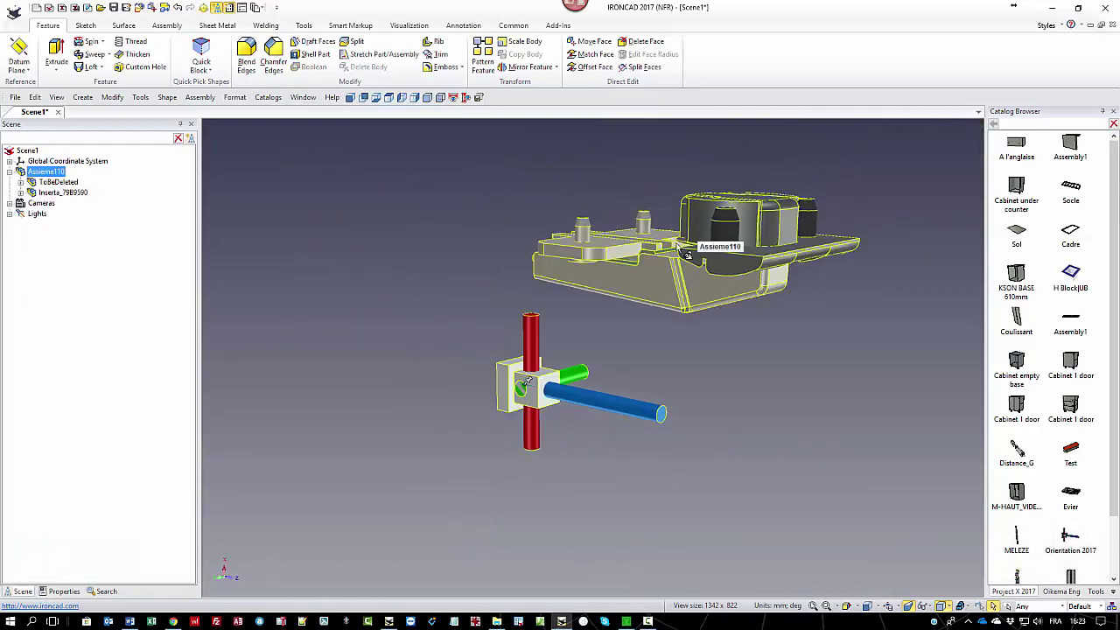
{"action": "left_click", "coordinate": [44, 193]}
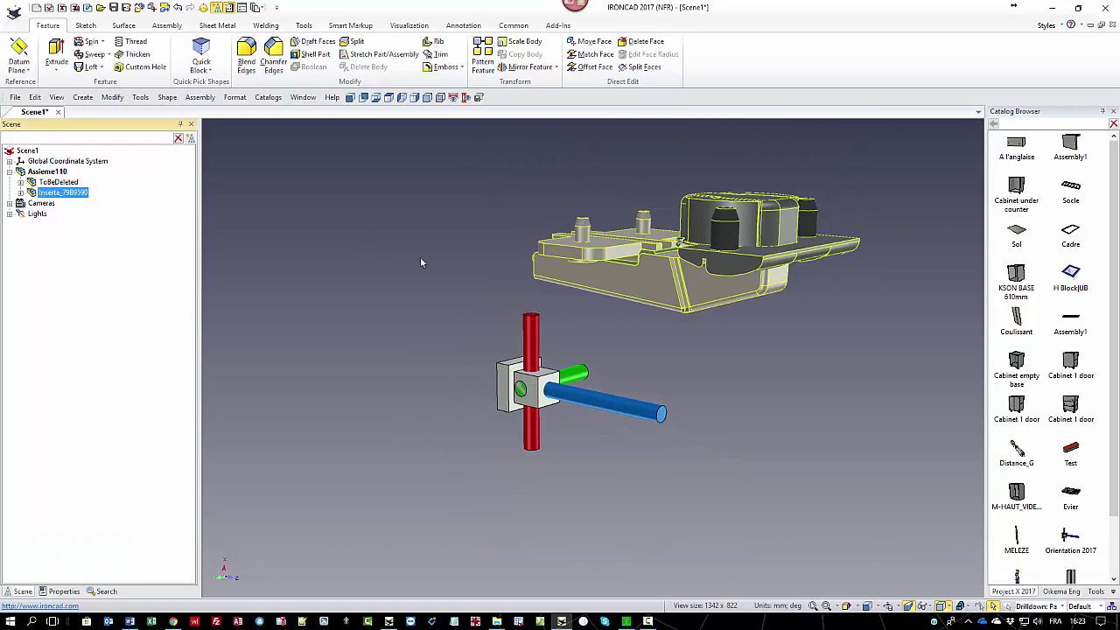
Step: Rotate the hinge 90°, 80° and 180° about its TriBall axes
{"action": "key", "text": "F10"}
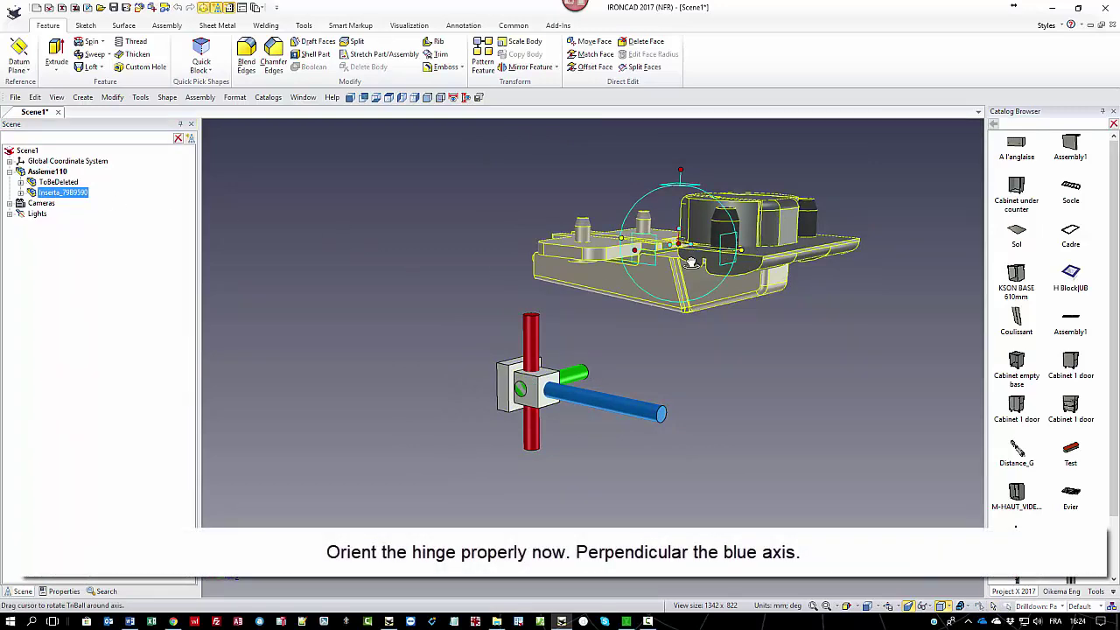
{"action": "left_click_drag", "start_coordinate": [692, 263], "coordinate": [698, 245]}
{"action": "key", "text": "Return"}
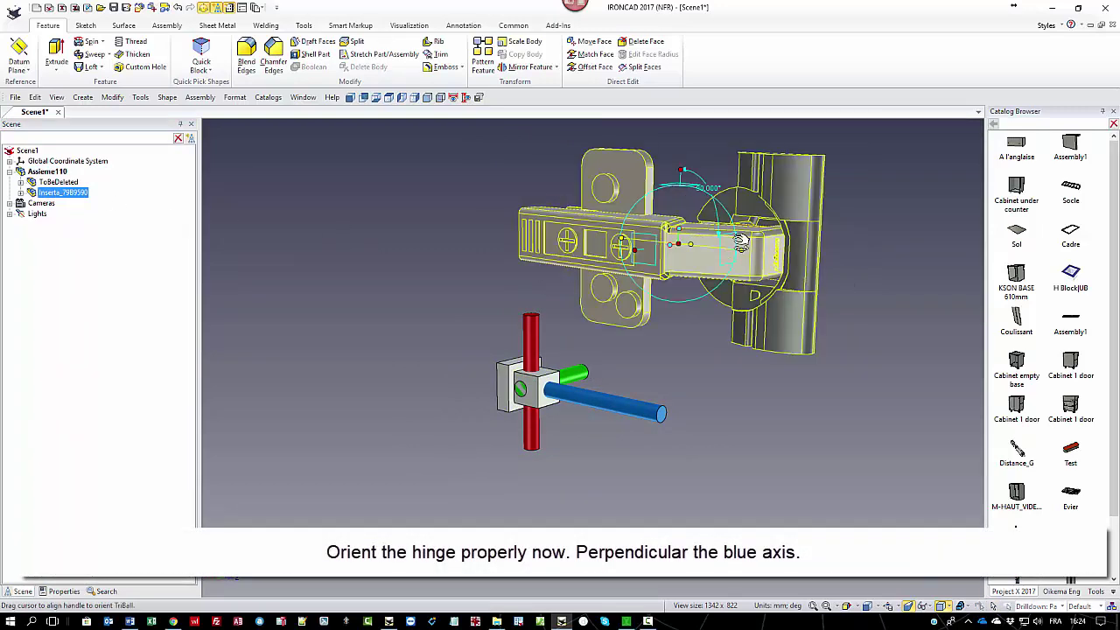
{"action": "left_click", "coordinate": [688, 168]}
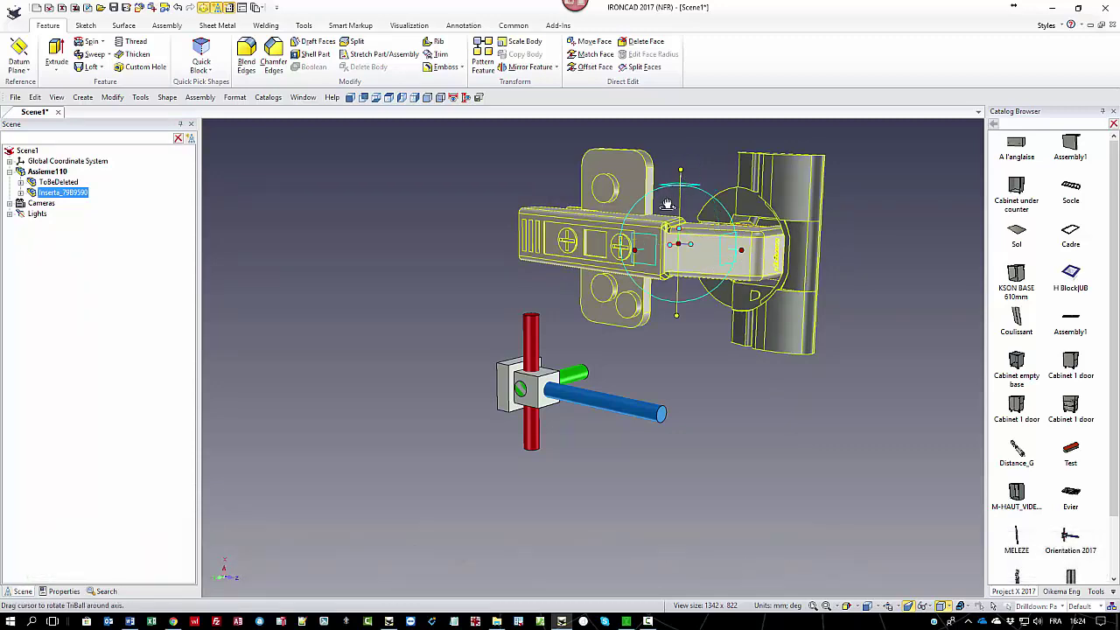
{"action": "left_click_drag", "start_coordinate": [670, 204], "coordinate": [679, 207]}
{"action": "key", "text": "Return"}
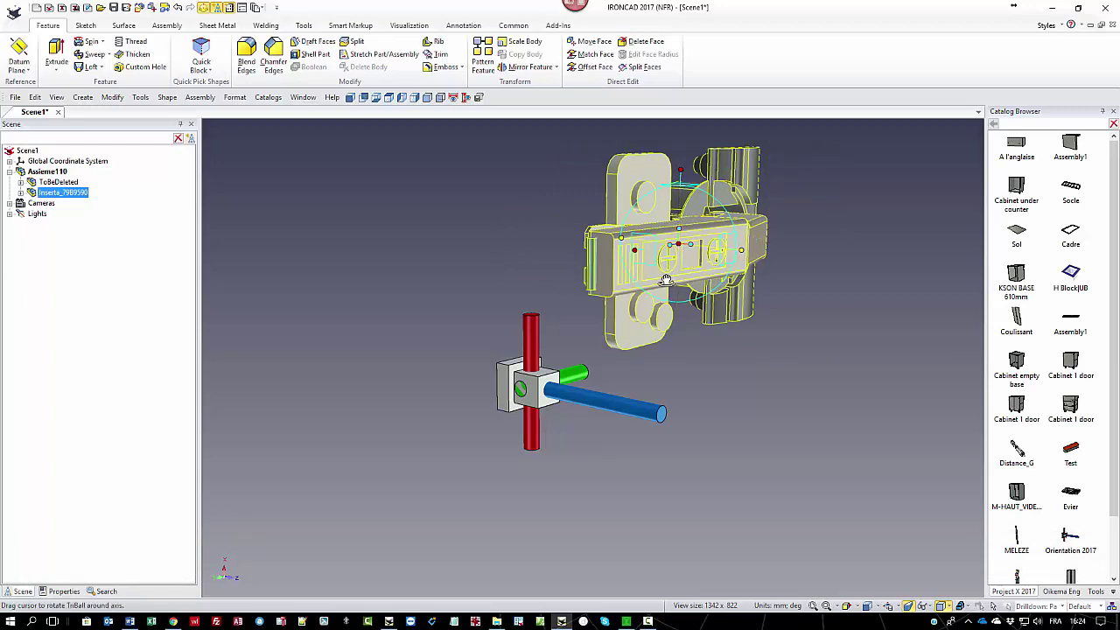
{"action": "left_click_drag", "start_coordinate": [667, 280], "coordinate": [665, 268]}
{"action": "type", "text": "180"}
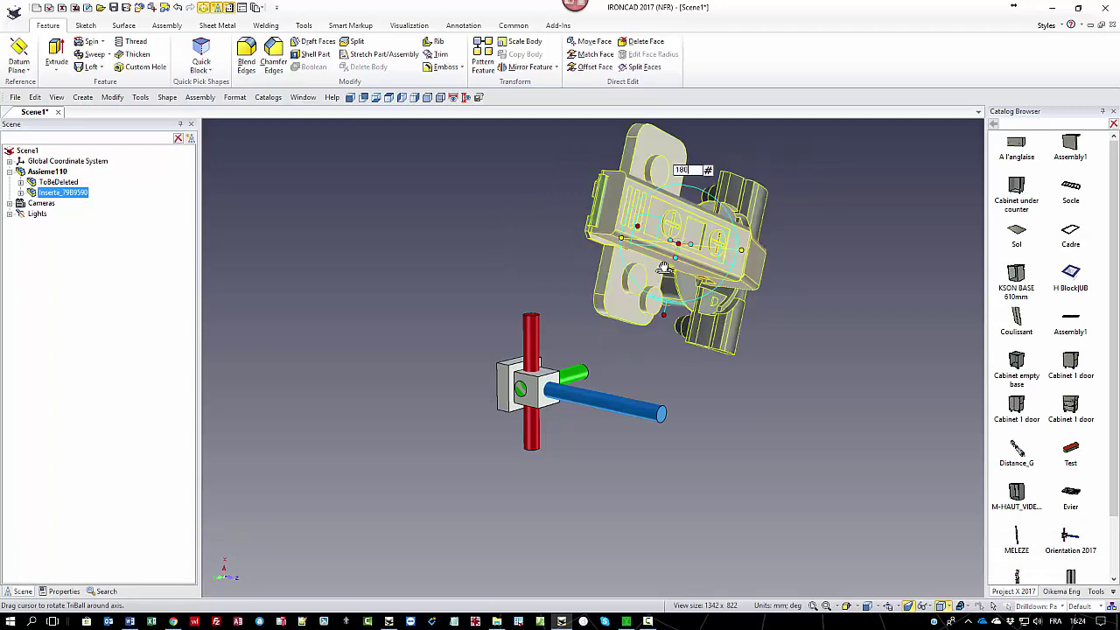
{"action": "key", "text": "Return"}
{"action": "left_click", "coordinate": [779, 365]}
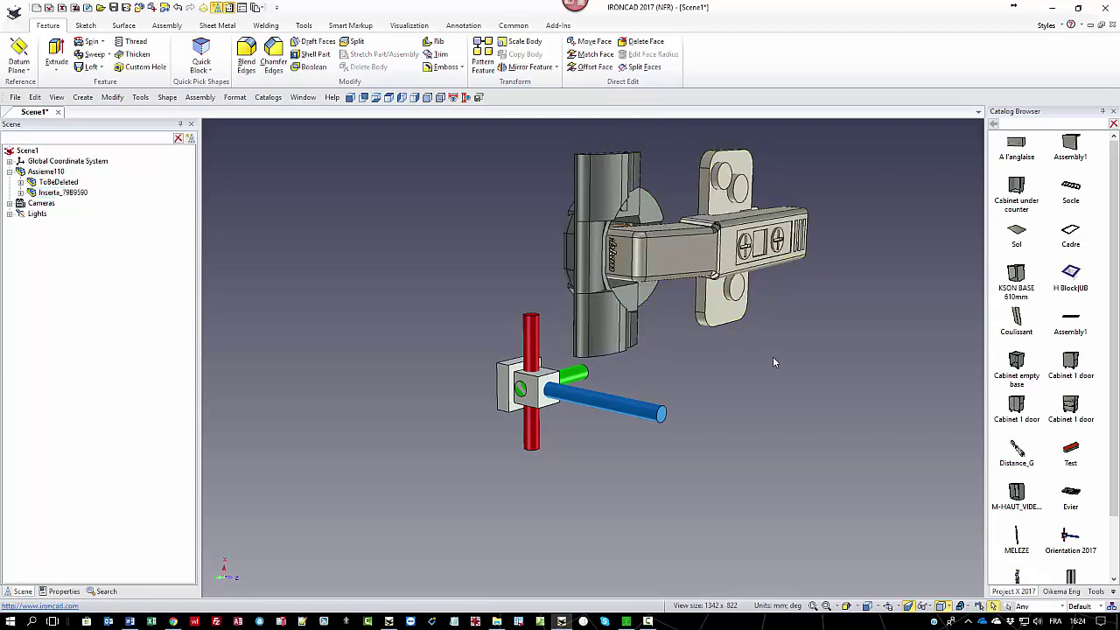
Step: Snap the hinge centre to the end of the blue axis cylinder
{"action": "left_click", "coordinate": [74, 194]}
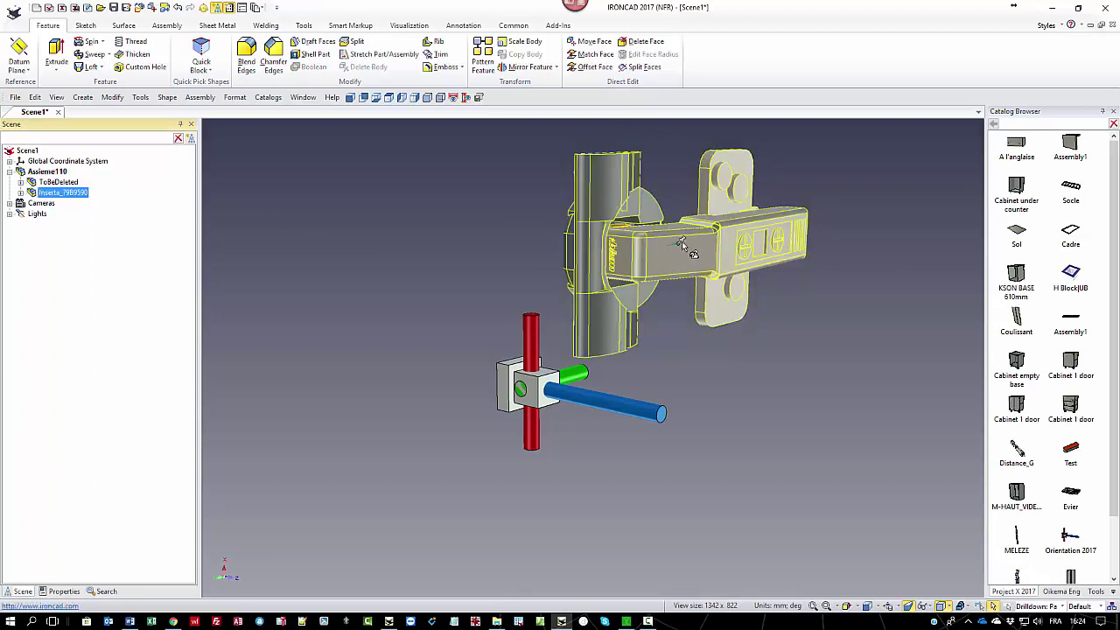
{"action": "key", "text": "F10"}
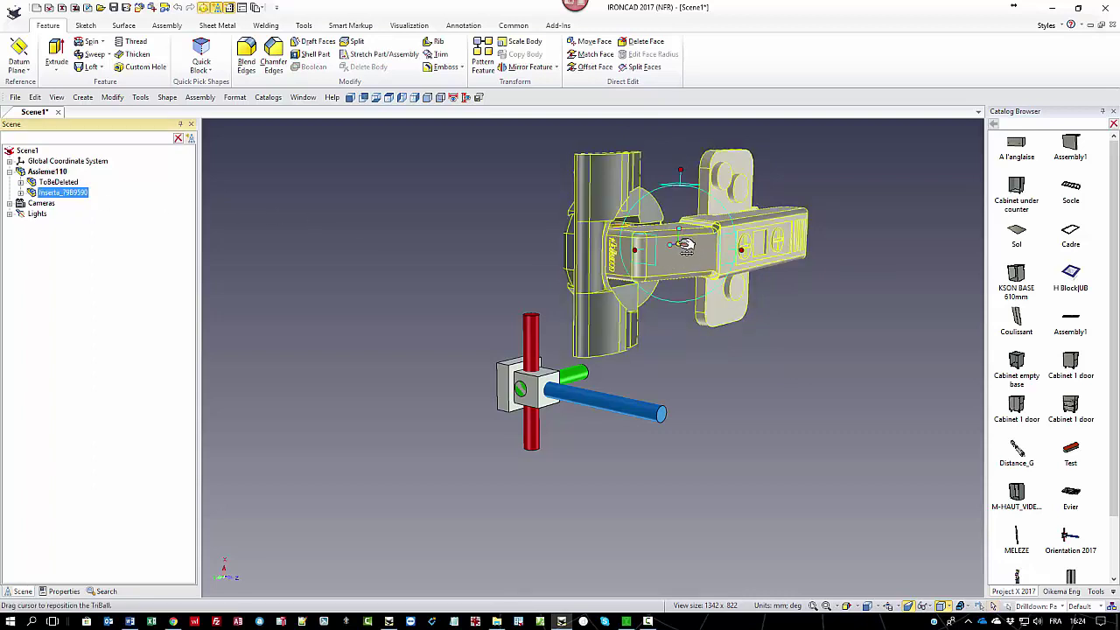
{"action": "right_click", "coordinate": [684, 245]}
{"action": "left_click", "coordinate": [723, 316]}
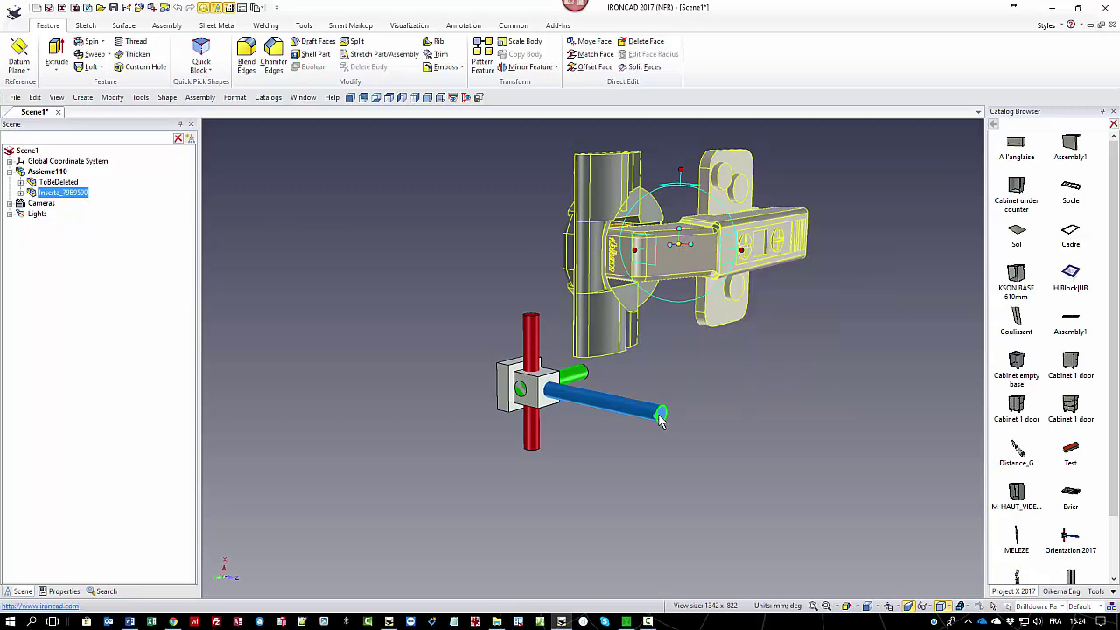
{"action": "left_click", "coordinate": [663, 419]}
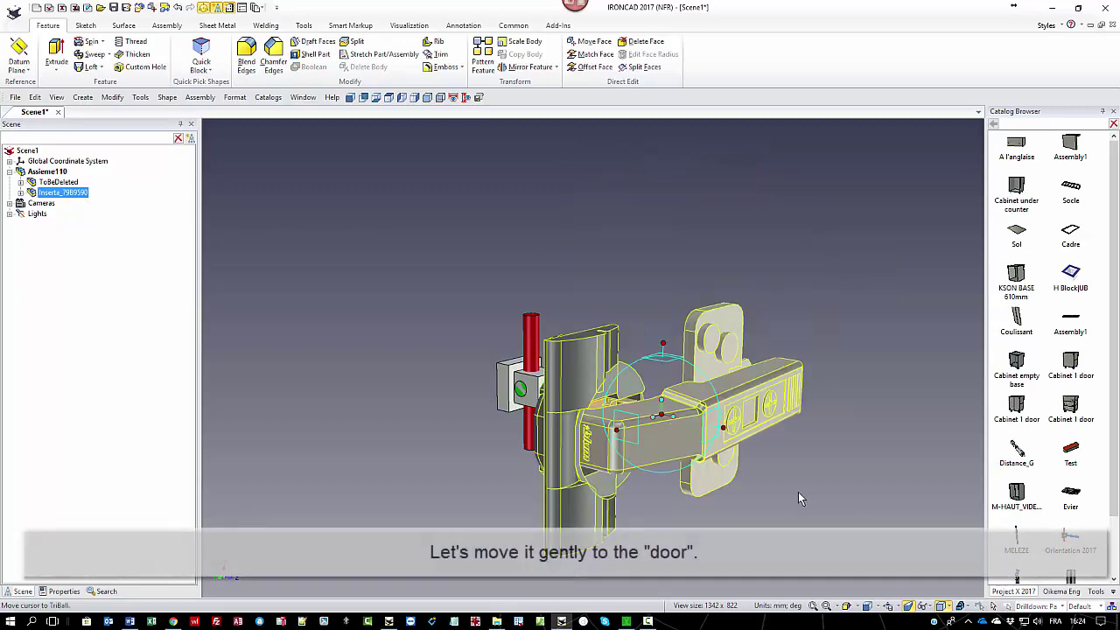
Step: Slide the hinge onto the ToBeDeleted block so the red rod passes through its arm
{"action": "mouse_move", "coordinate": [777, 514]}
{"action": "middle_mouse_down"}
{"action": "mouse_move", "coordinate": [840, 508]}
{"action": "mouse_move", "coordinate": [794, 522]}
{"action": "middle_mouse_up"}
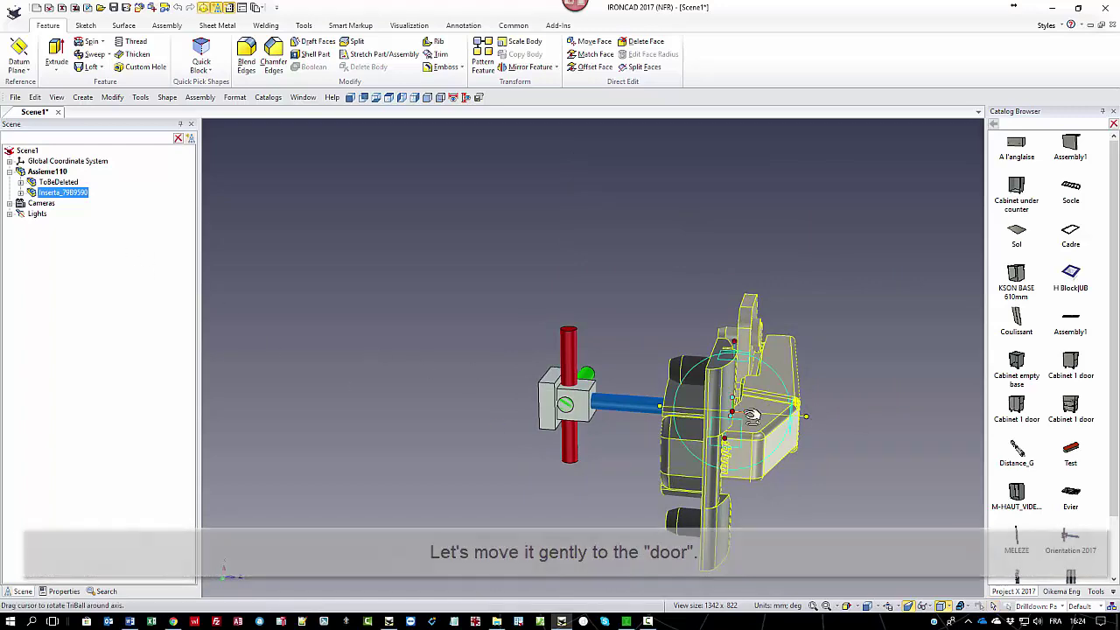
{"action": "scroll", "coordinate": [744, 418], "scroll_direction": "up", "scroll_amount": 5}
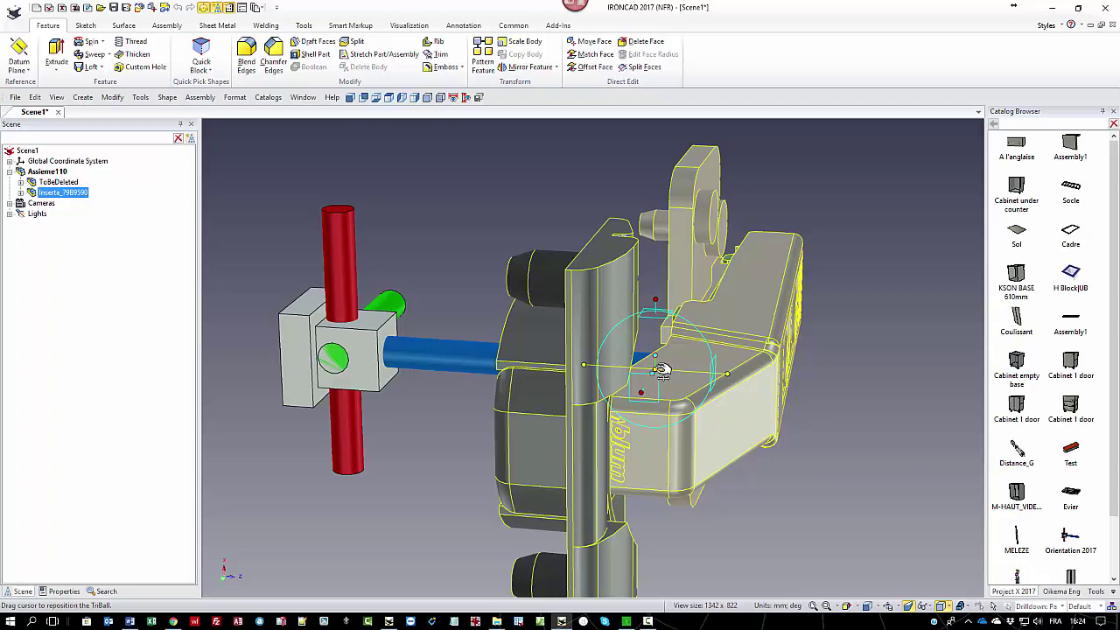
{"action": "left_click_drag", "start_coordinate": [661, 371], "coordinate": [319, 325]}
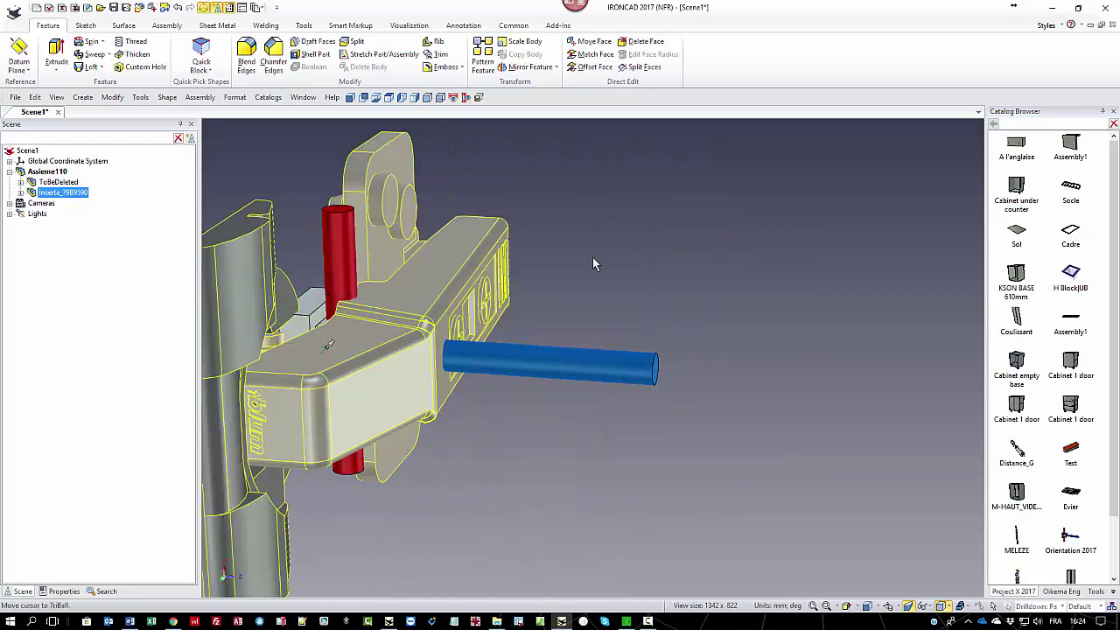
{"action": "left_click", "coordinate": [813, 605]}
{"action": "middle_click_drag", "start_coordinate": [727, 376], "coordinate": [688, 515]}
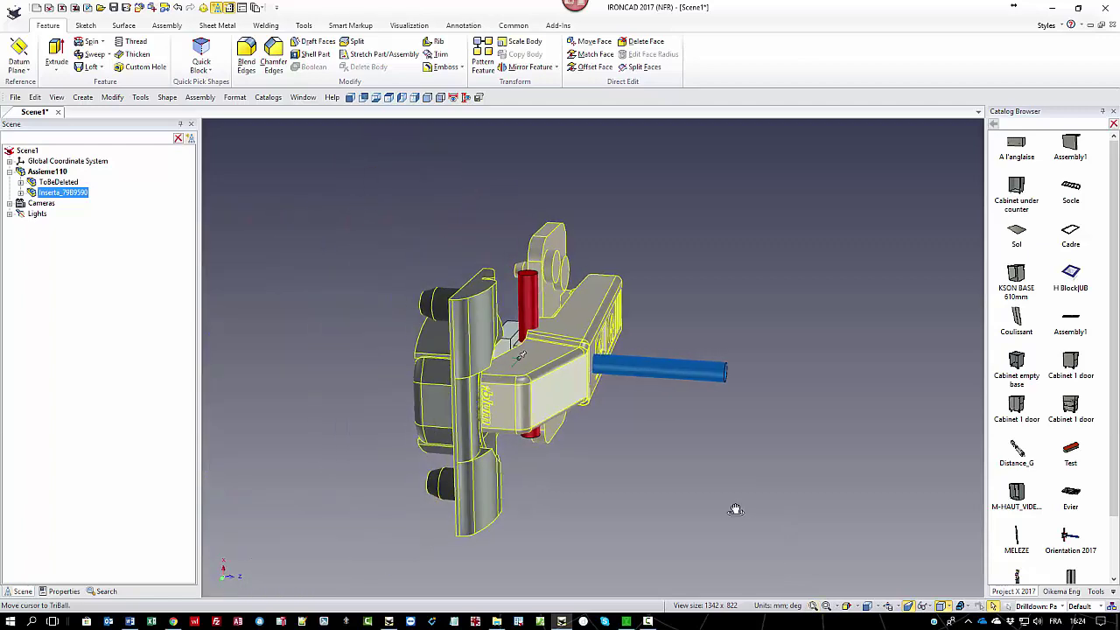
Step: Delete the ToBeDeleted assembly and save the scene to the Hardware library
{"action": "left_click", "coordinate": [58, 182]}
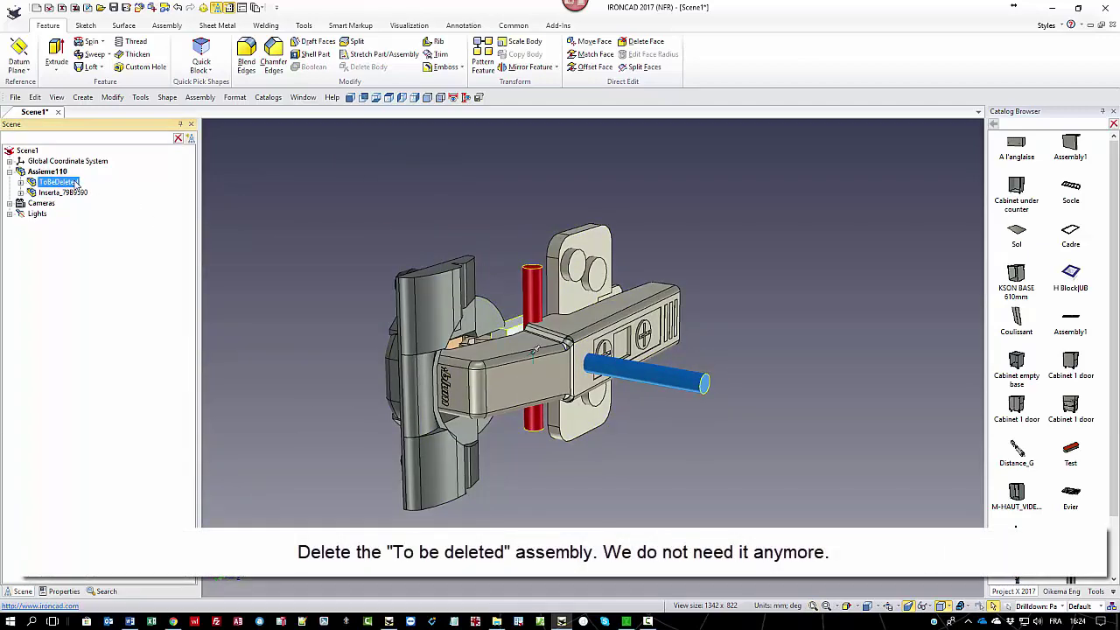
{"action": "key", "text": "Delete"}
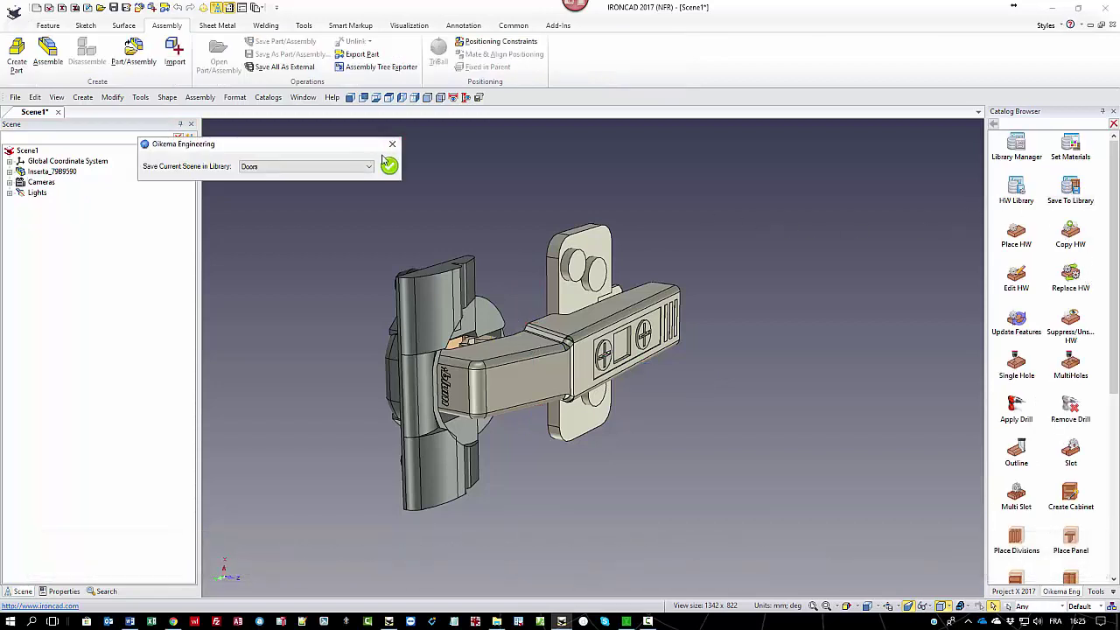
{"action": "left_click", "coordinate": [370, 169]}
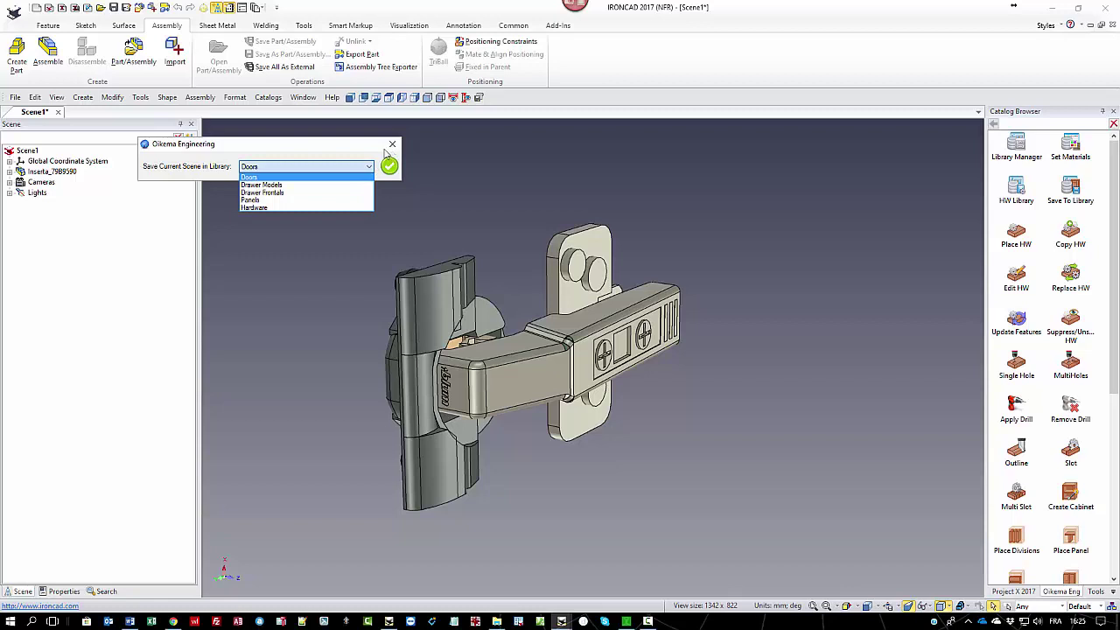
{"action": "left_click", "coordinate": [262, 208]}
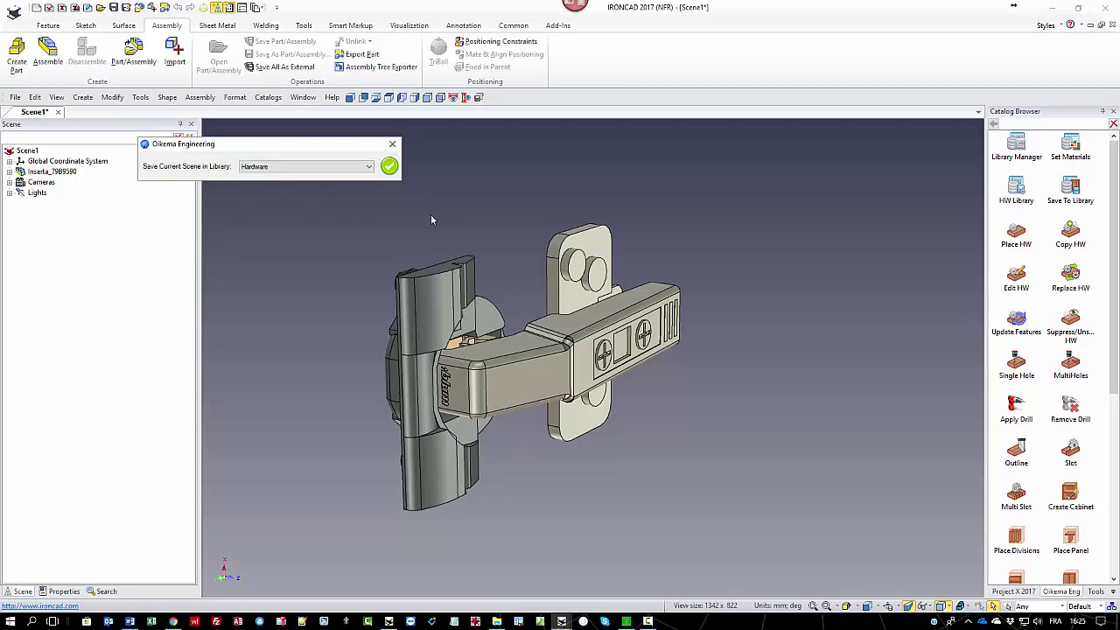
{"action": "left_click", "coordinate": [389, 167]}
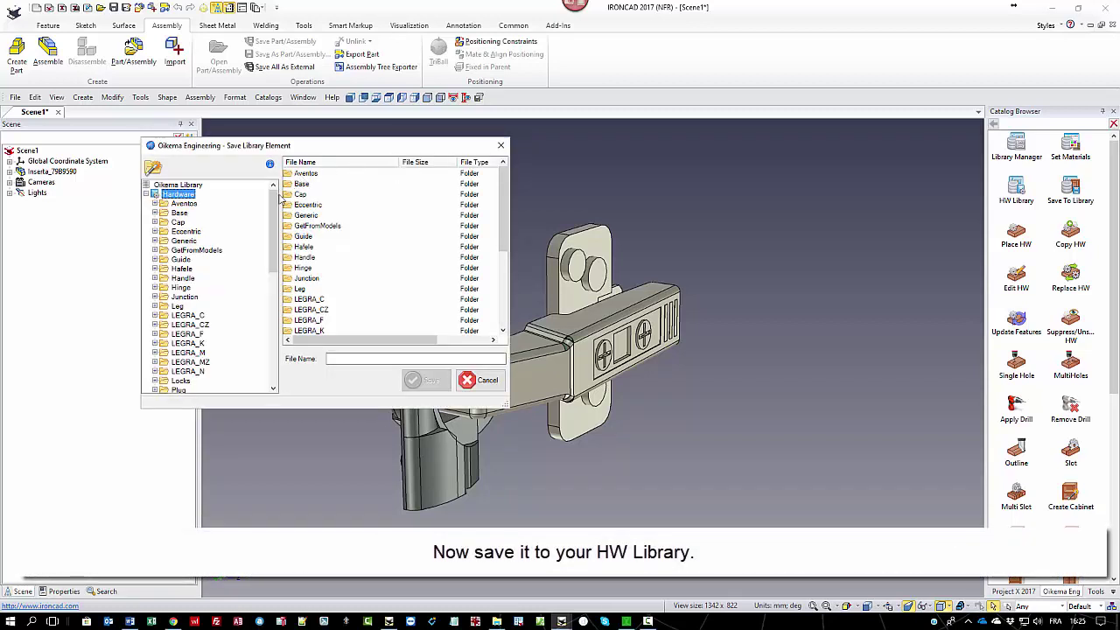
Step: Store it as My_new_hinge in the library's Hinge folder
{"action": "left_click", "coordinate": [181, 287]}
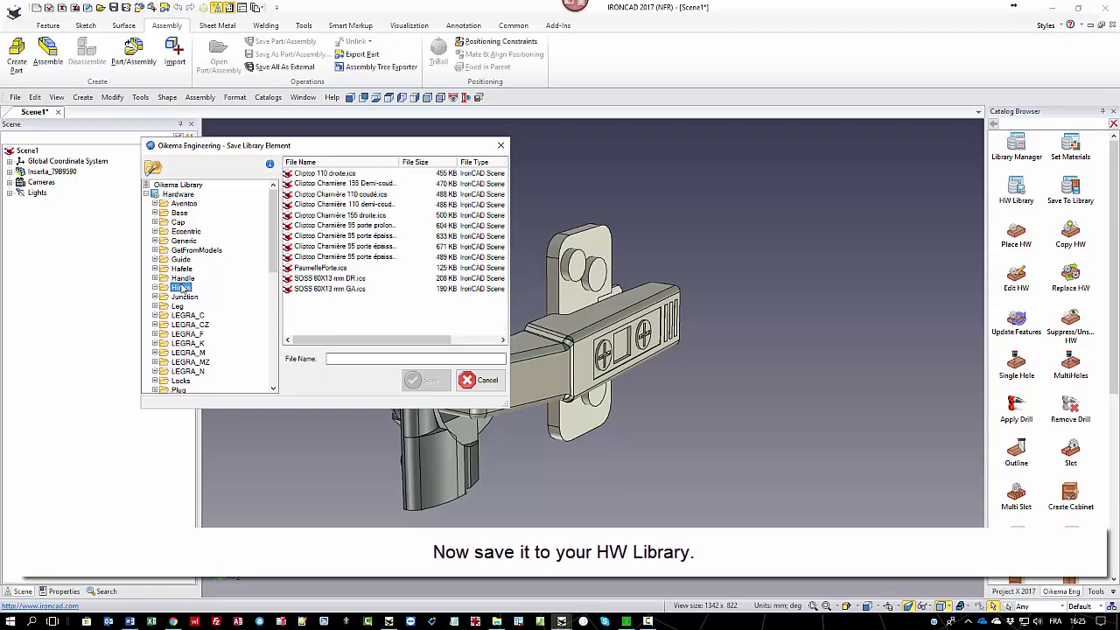
{"action": "left_click", "coordinate": [345, 359]}
{"action": "type", "text": "My_new_hinge"}
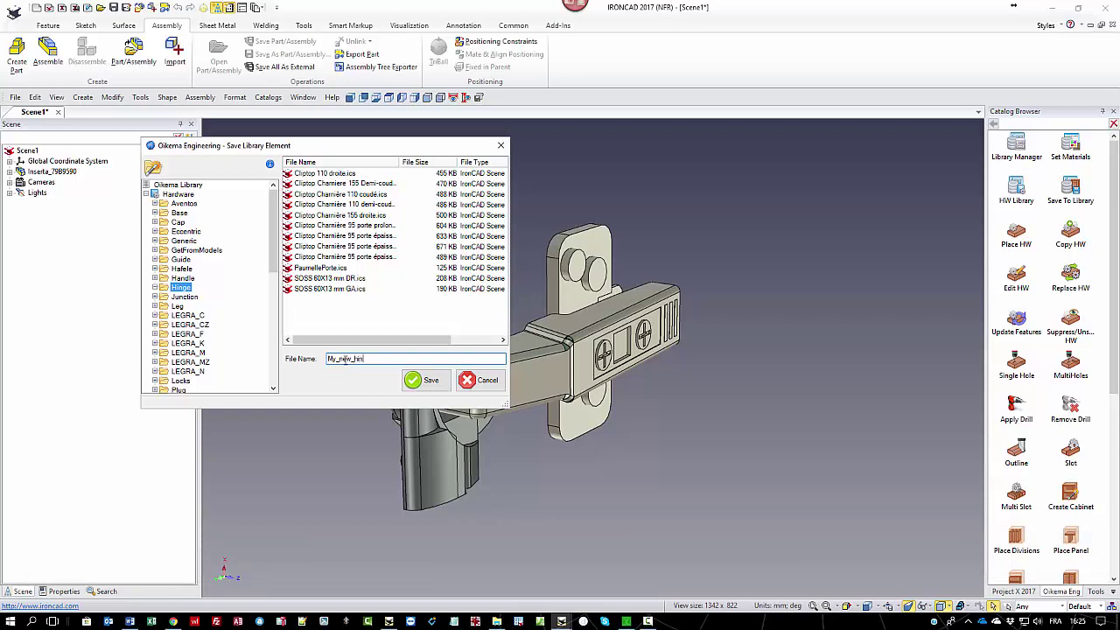
{"action": "left_click", "coordinate": [433, 382]}
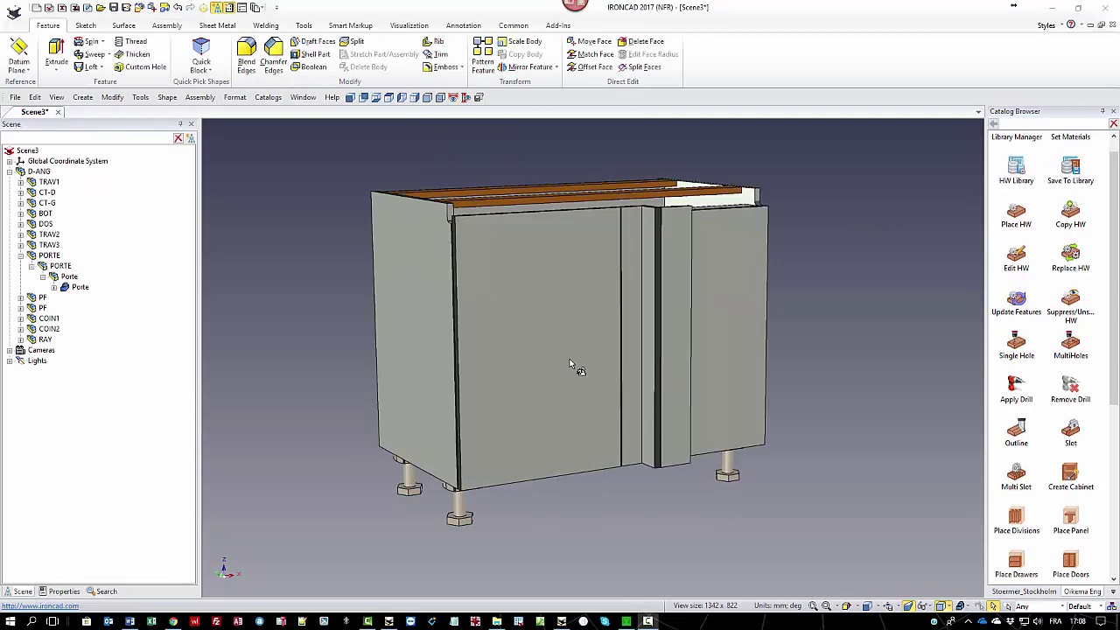
Step: Isolate the PORTE door by hiding everything else
{"action": "left_click", "coordinate": [570, 364]}
{"action": "left_click", "coordinate": [567, 357]}
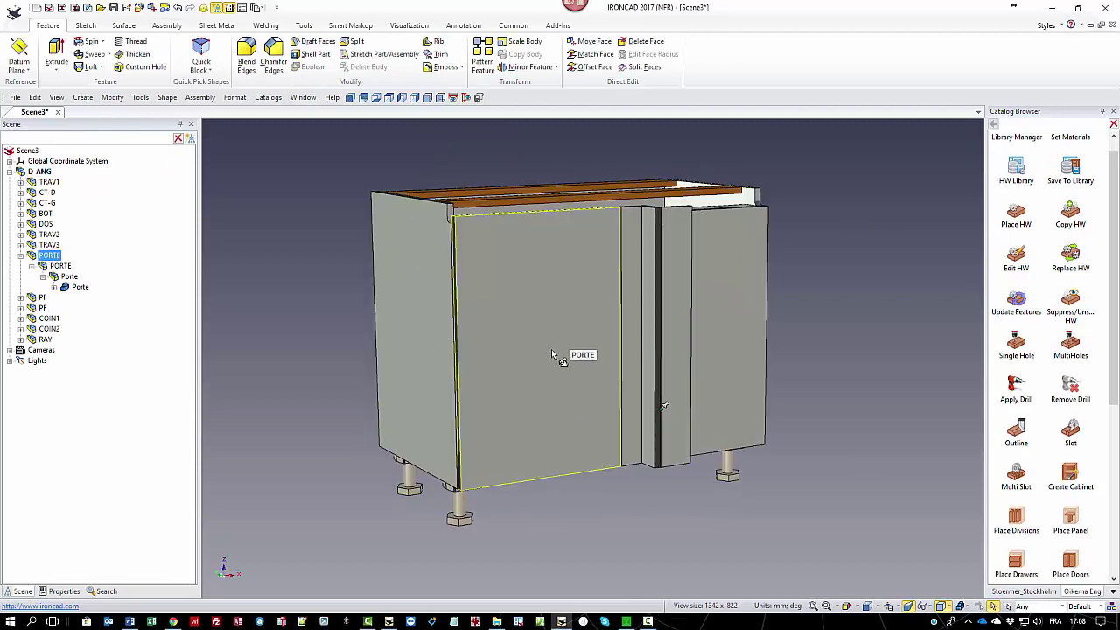
{"action": "right_click", "coordinate": [554, 350]}
{"action": "left_click", "coordinate": [577, 95]}
{"action": "mouse_move", "coordinate": [806, 338]}
{"action": "middle_mouse_down"}
{"action": "mouse_move", "coordinate": [476, 385]}
{"action": "mouse_move", "coordinate": [814, 404]}
{"action": "mouse_move", "coordinate": [1006, 238]}
{"action": "middle_mouse_up"}
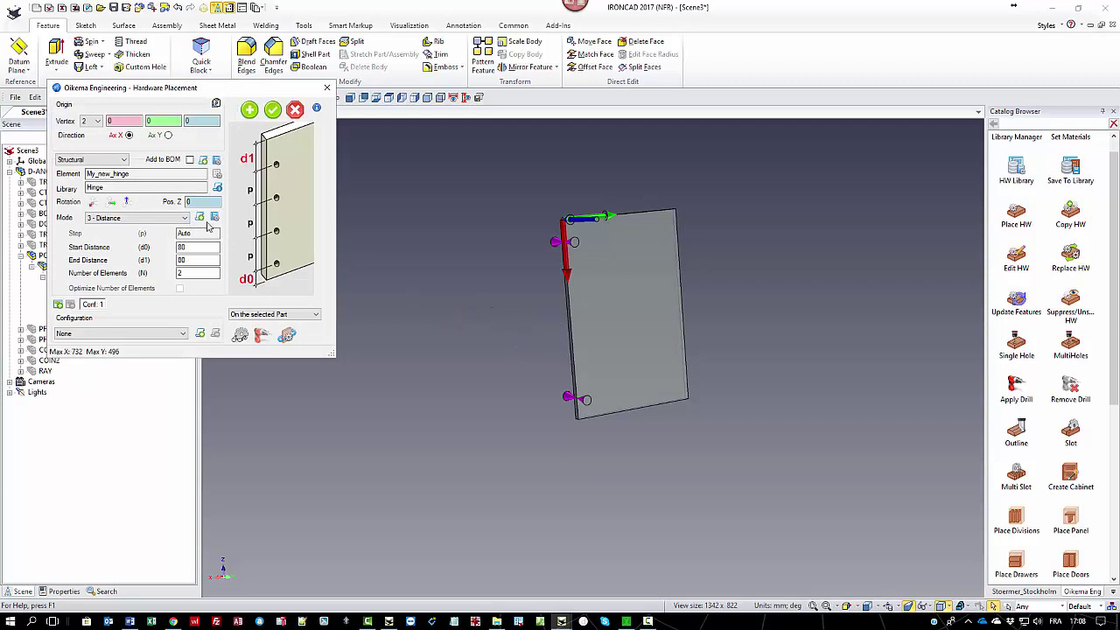
Step: Place two My_new_hinge hinges on the door, 80 from start and end
{"action": "left_click", "coordinate": [239, 335]}
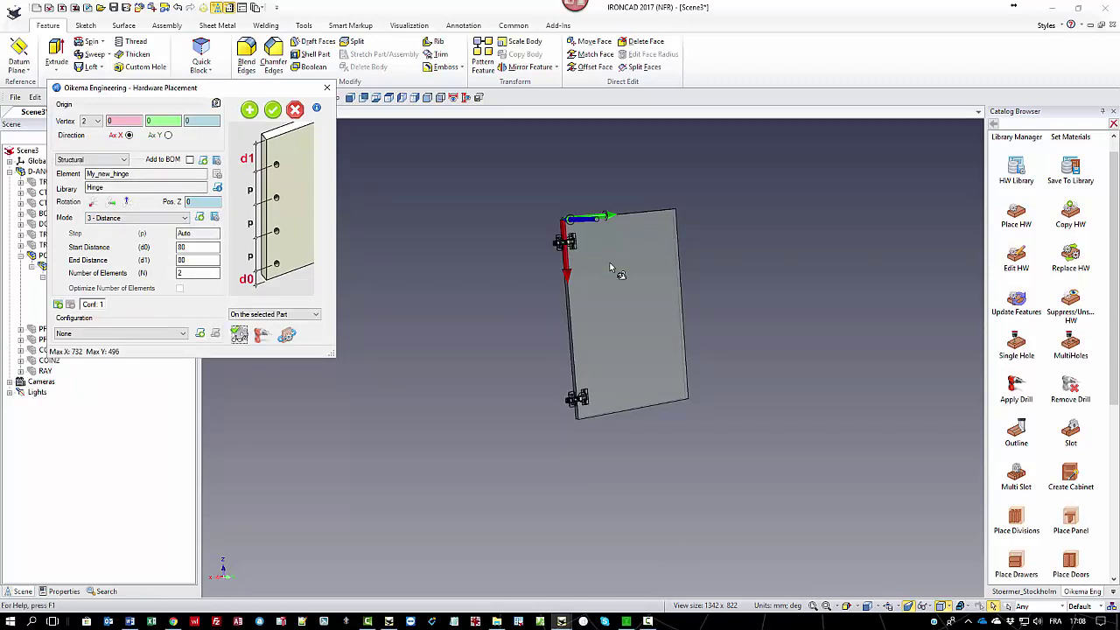
{"action": "scroll", "coordinate": [611, 271], "scroll_direction": "up", "scroll_amount": 2}
{"action": "scroll", "coordinate": [595, 350], "scroll_direction": "up", "scroll_amount": 3}
{"action": "scroll", "coordinate": [576, 325], "scroll_direction": "up", "scroll_amount": 5}
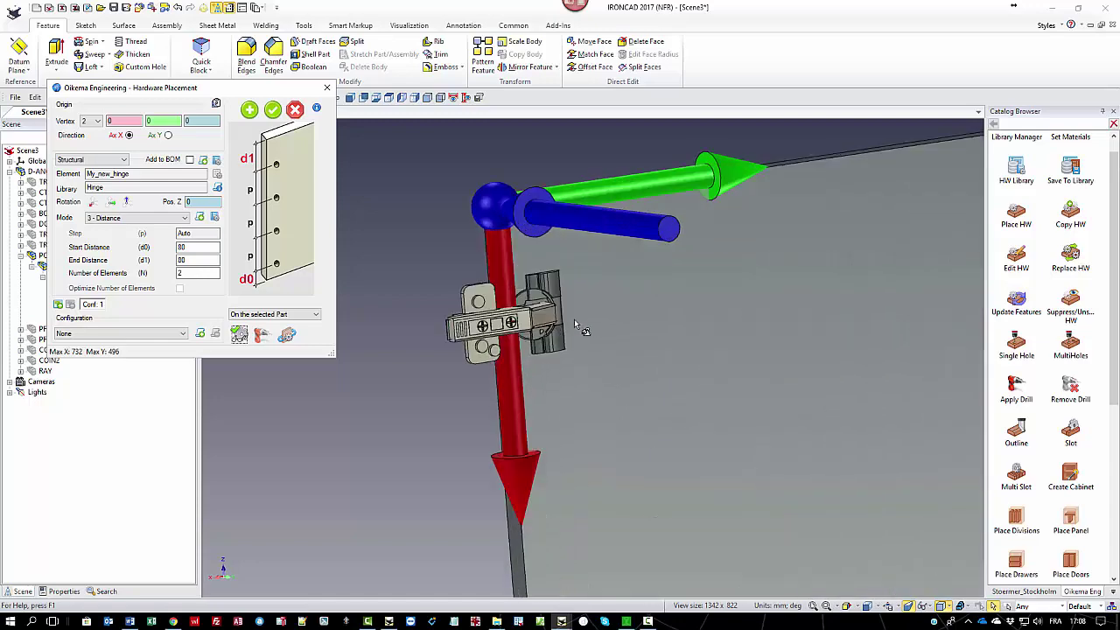
{"action": "left_click", "coordinate": [274, 111]}
Step: Show the whole cabinet again in a front view
{"action": "right_click", "coordinate": [327, 186]}
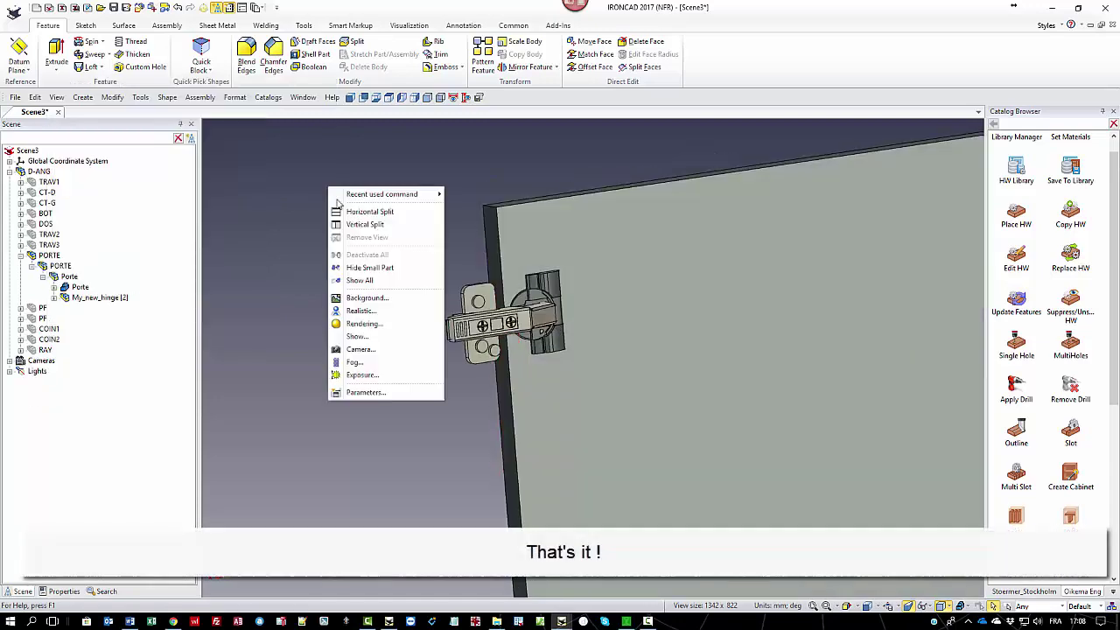
{"action": "left_click", "coordinate": [362, 278]}
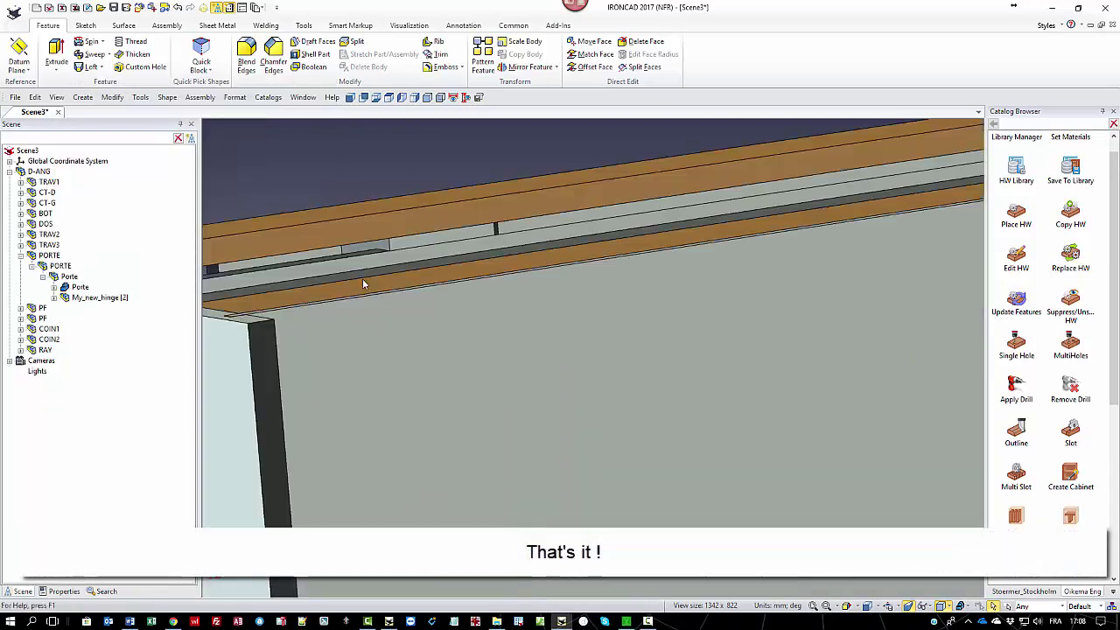
{"action": "left_click", "coordinate": [363, 97]}
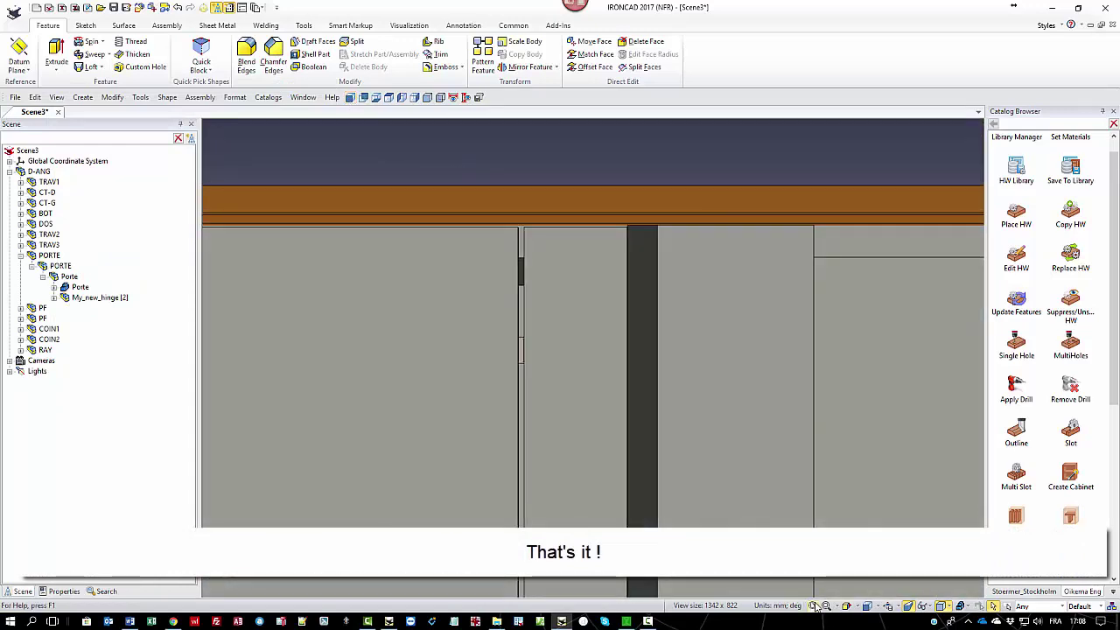